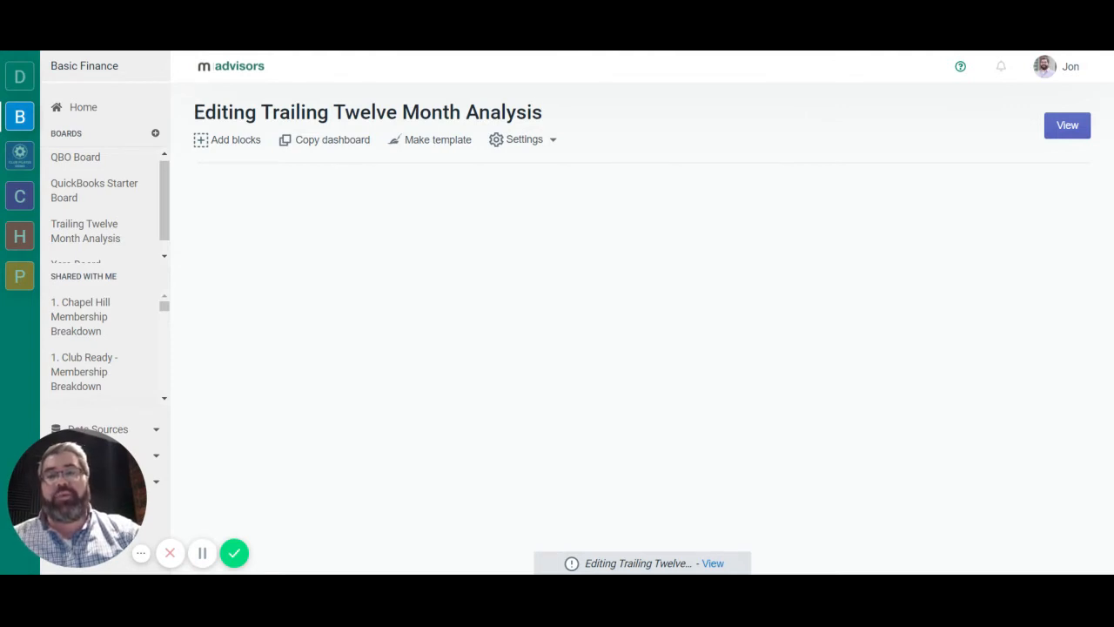
# Add five empty table blocks to the Trailing Twelve Month Analysis dashboard.
pyautogui.click(225, 141)
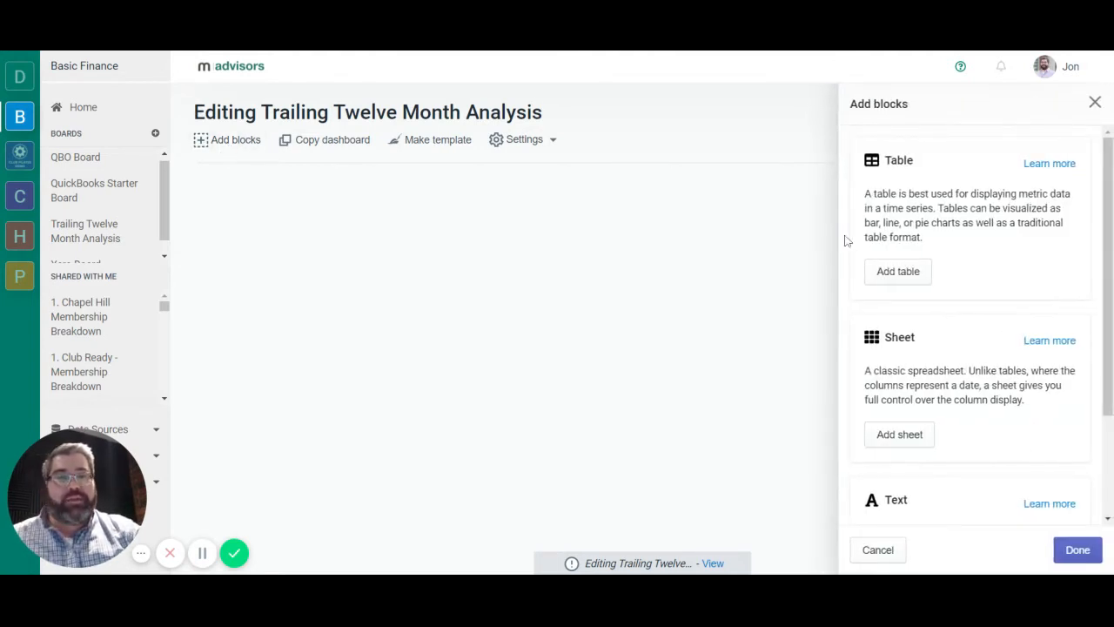
pyautogui.click(888, 277)
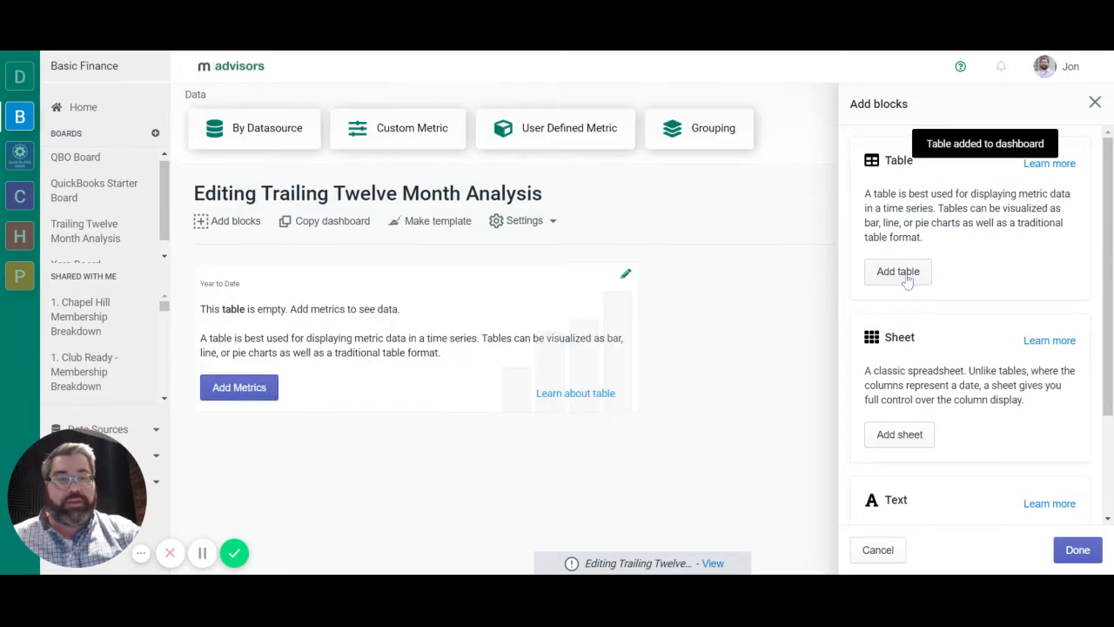
pyautogui.click(909, 280)
pyautogui.click(901, 277)
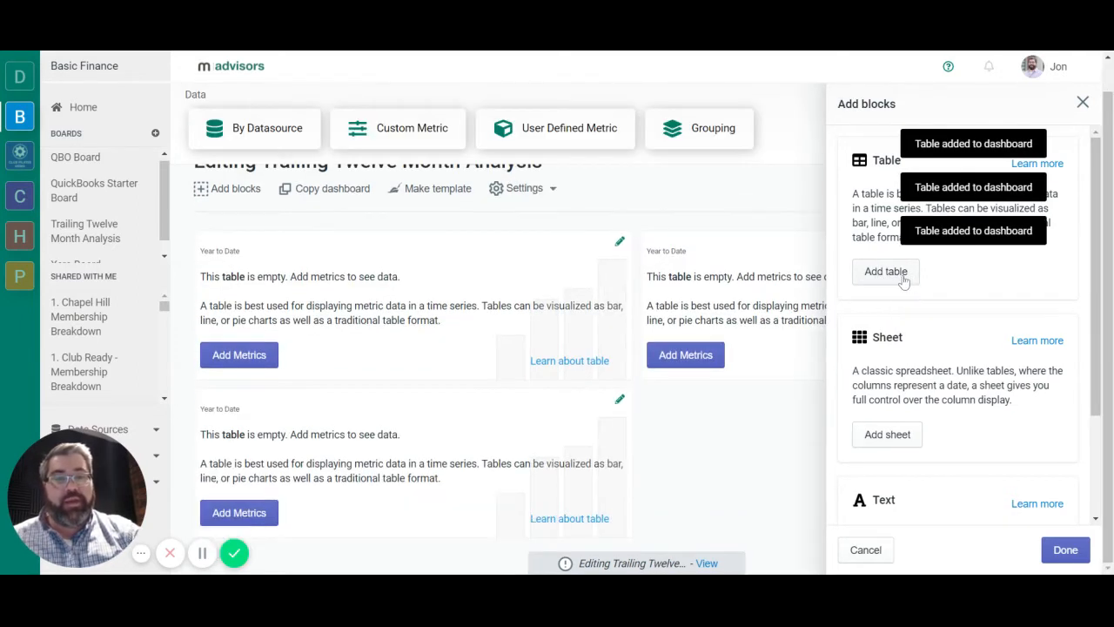
pyautogui.click(892, 282)
pyautogui.click(892, 282)
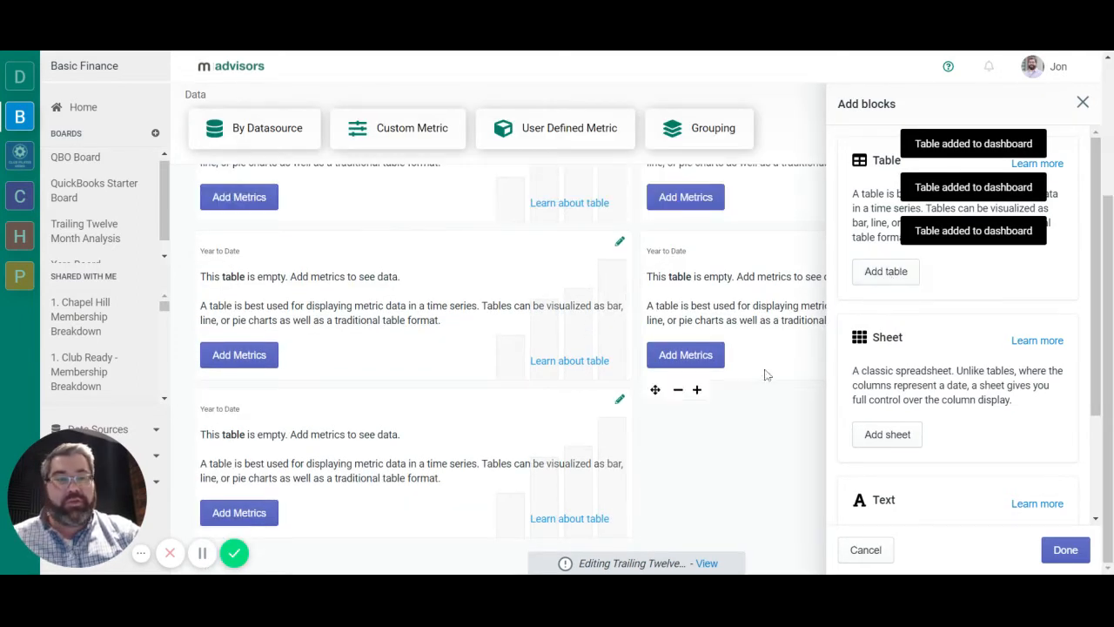
pyautogui.click(1068, 556)
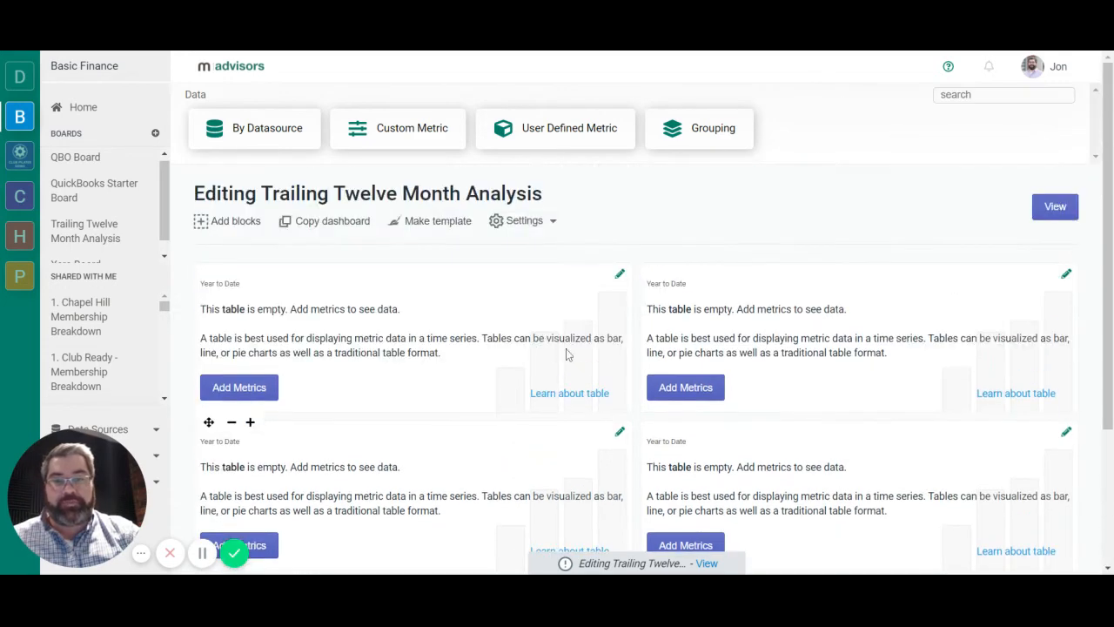
# Narrow the first three table blocks by one increment each so they share the dashboard's first row.
pyautogui.click(231, 422)
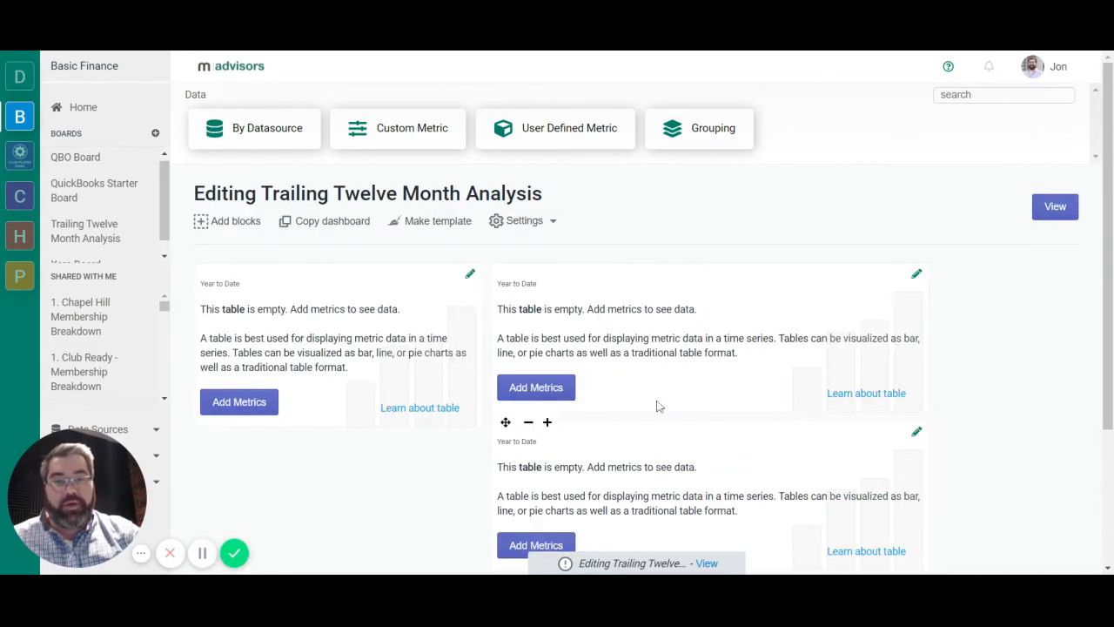
pyautogui.click(529, 423)
pyautogui.scroll(-2, 283, 452)
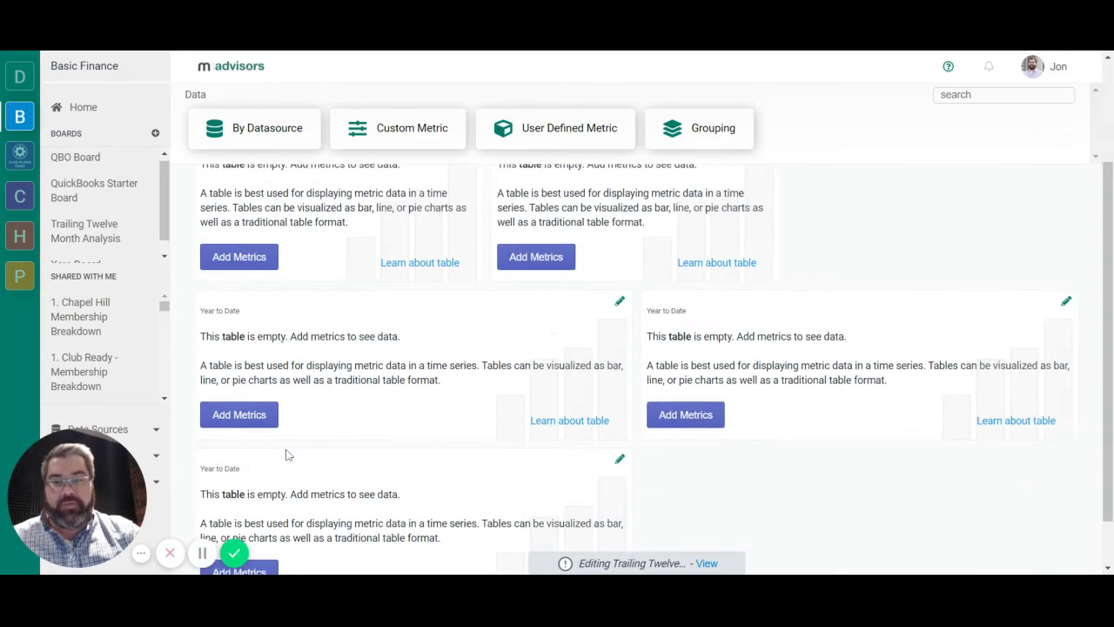
pyautogui.click(232, 450)
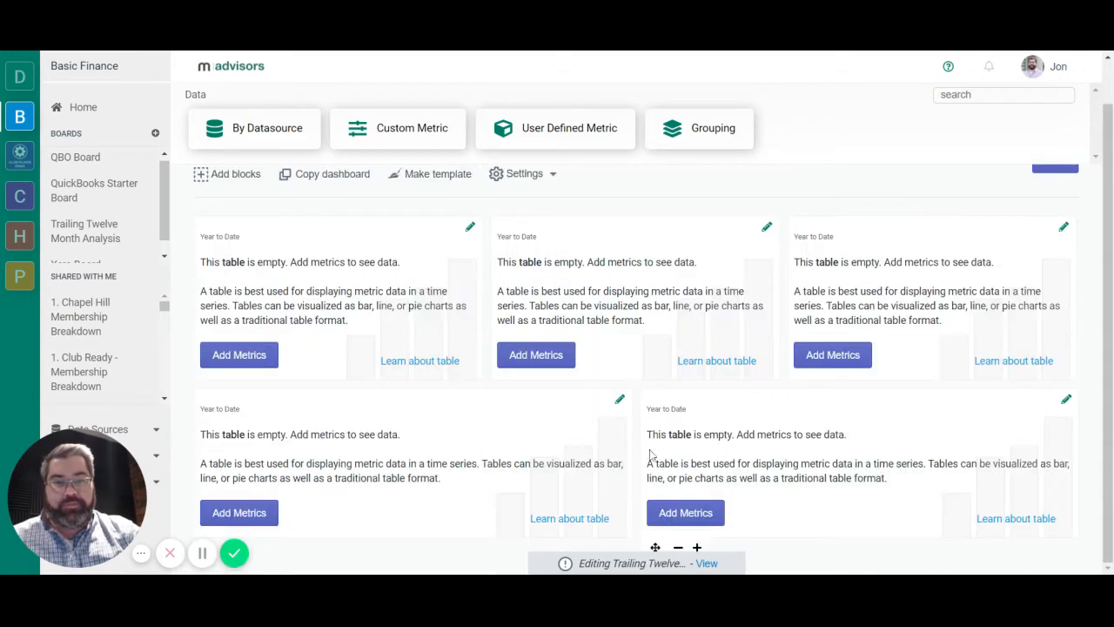
# Widen the fourth and fifth table blocks so each spans a full dashboard row.
pyautogui.click(252, 549)
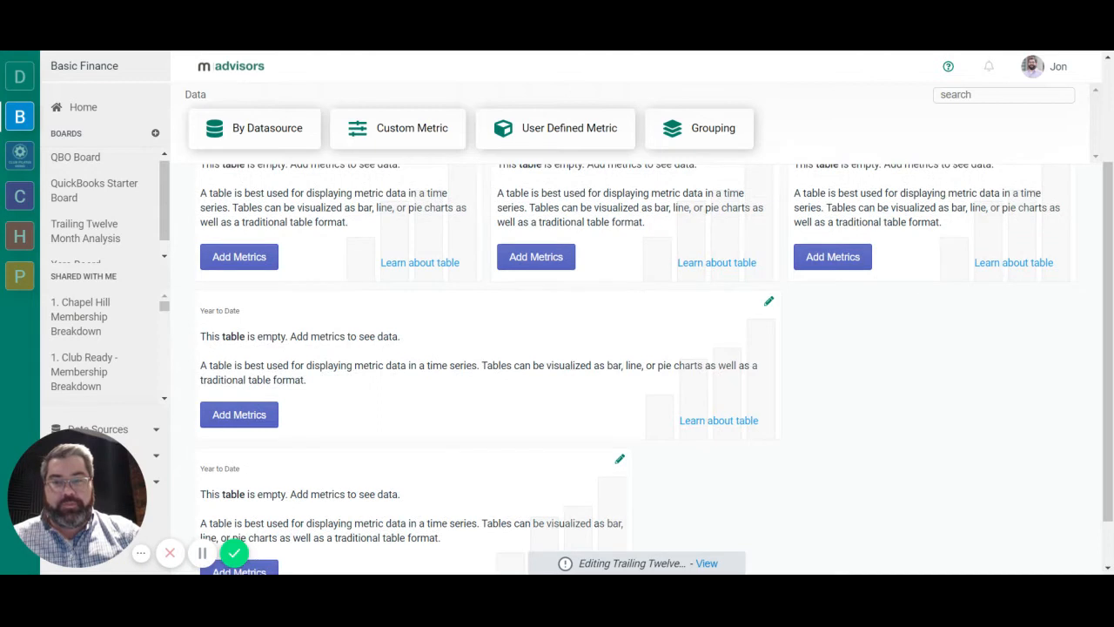
pyautogui.scroll(-1, 294, 391)
pyautogui.click(252, 391)
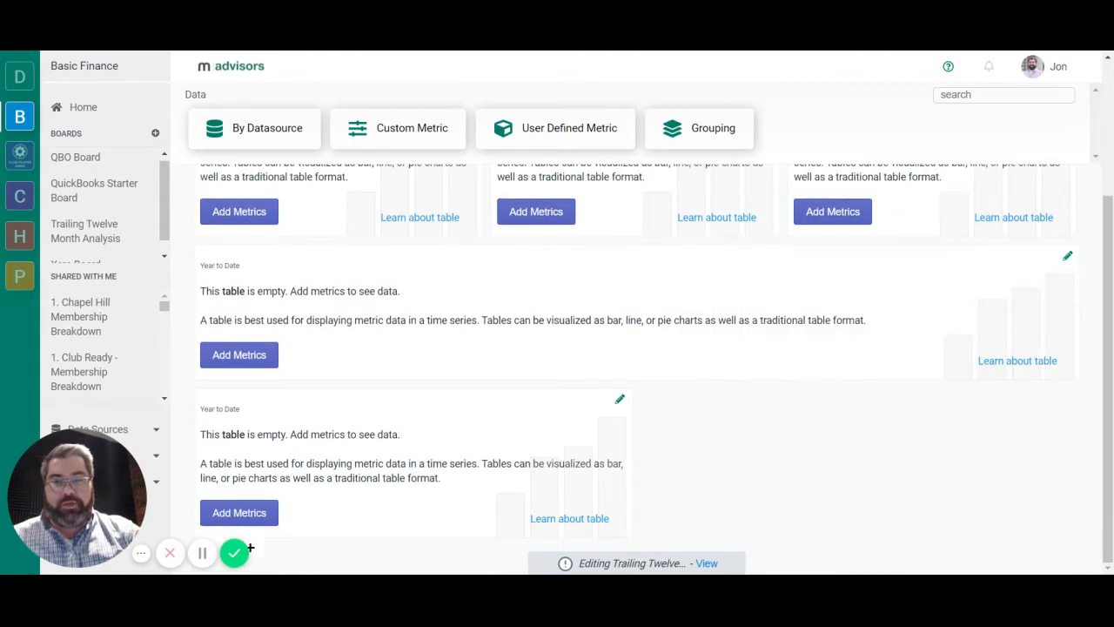
pyautogui.click(252, 552)
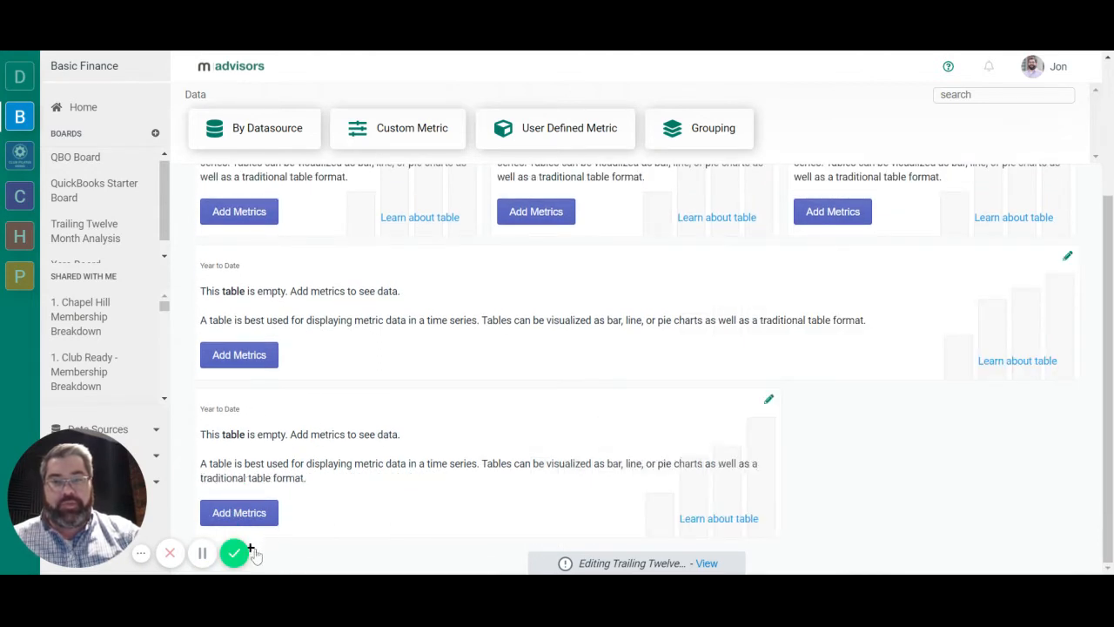
# Add the Income section from the QuickBooks ProfitAndLoss data to the first table block.
pyautogui.scroll(5, 716, 504)
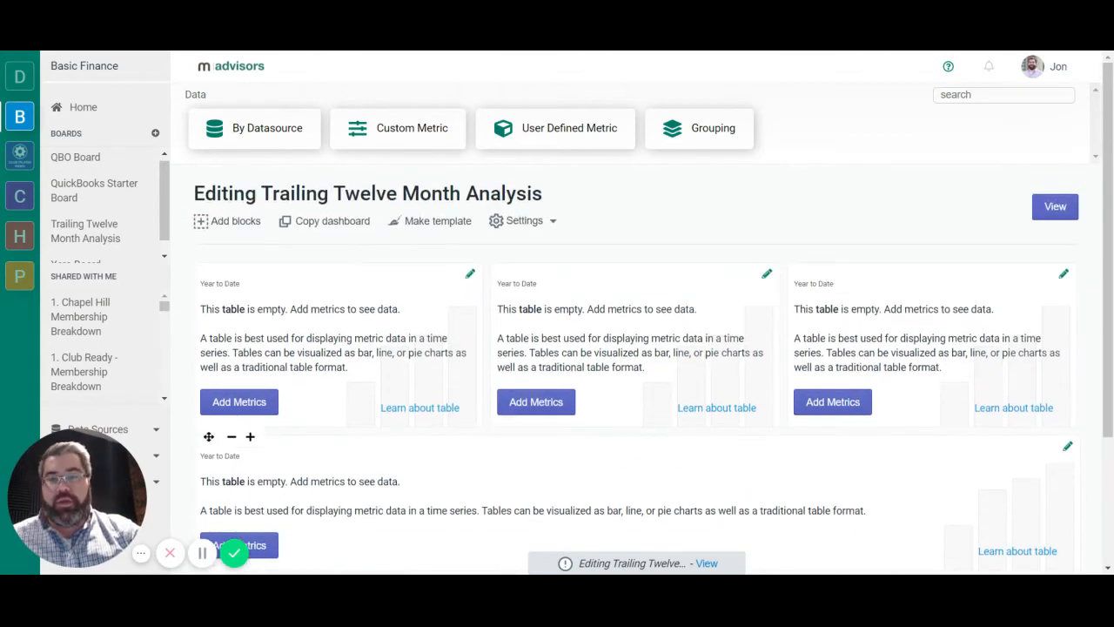
pyautogui.click(265, 404)
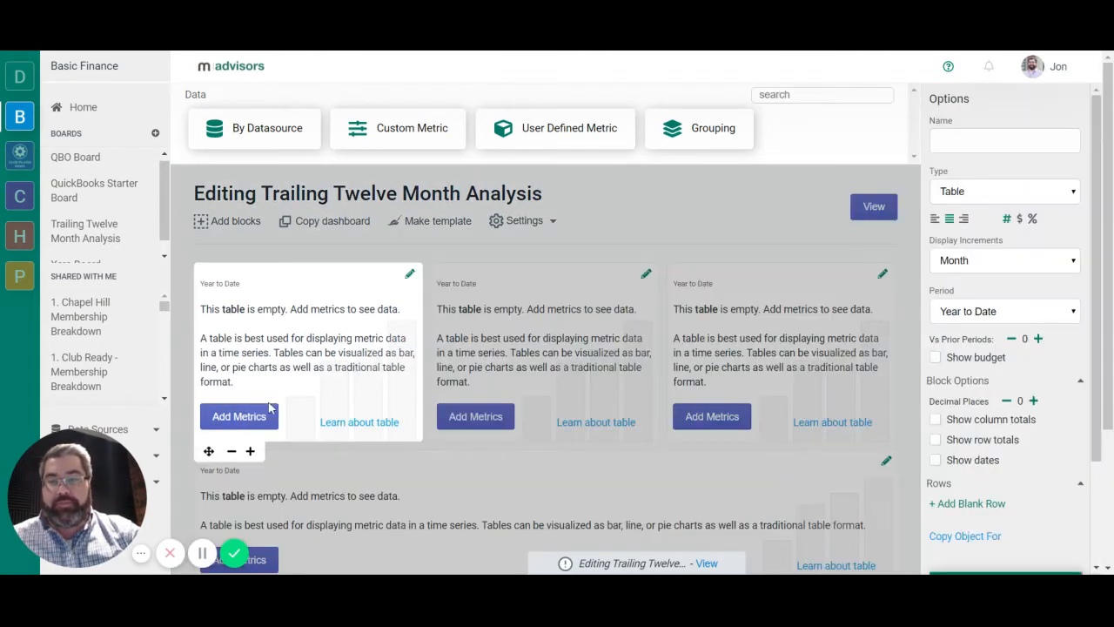
pyautogui.click(272, 126)
pyautogui.click(240, 143)
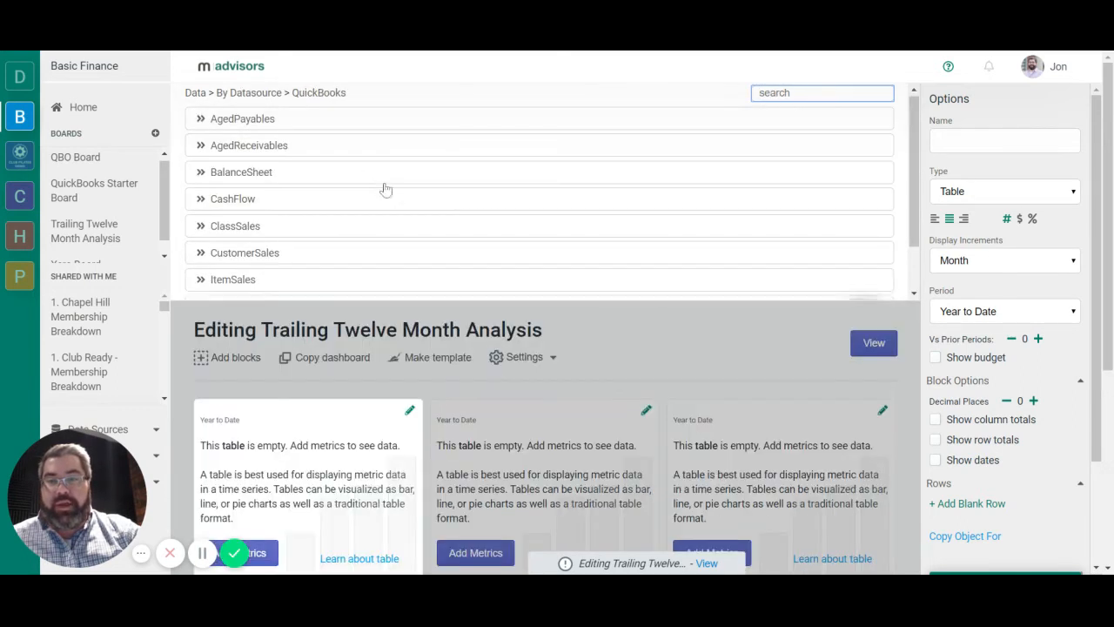
pyautogui.scroll(-3, 383, 193)
pyautogui.click(283, 248)
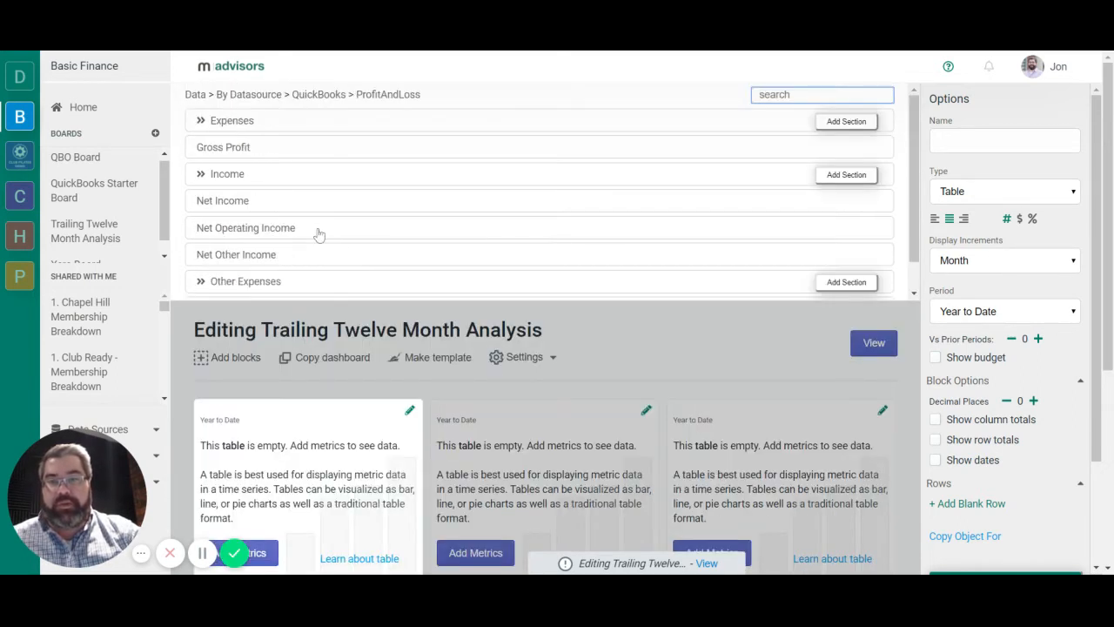
pyautogui.click(846, 179)
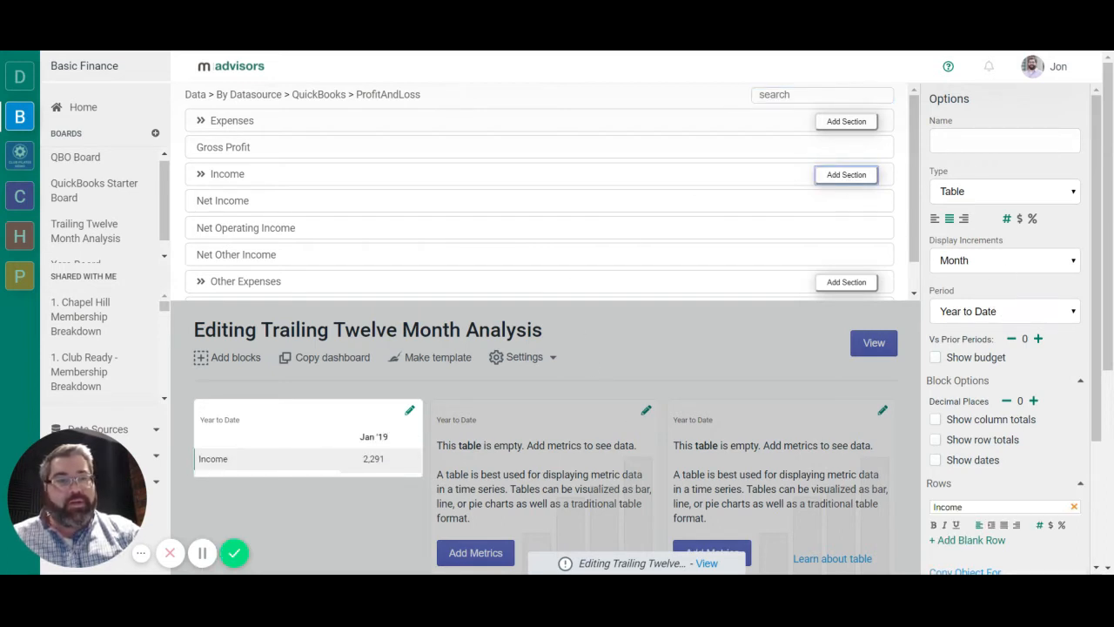
# Show the Income block as a Bar chart with TTM display increments and a zero axis.
pyautogui.click(993, 193)
pyautogui.click(981, 209)
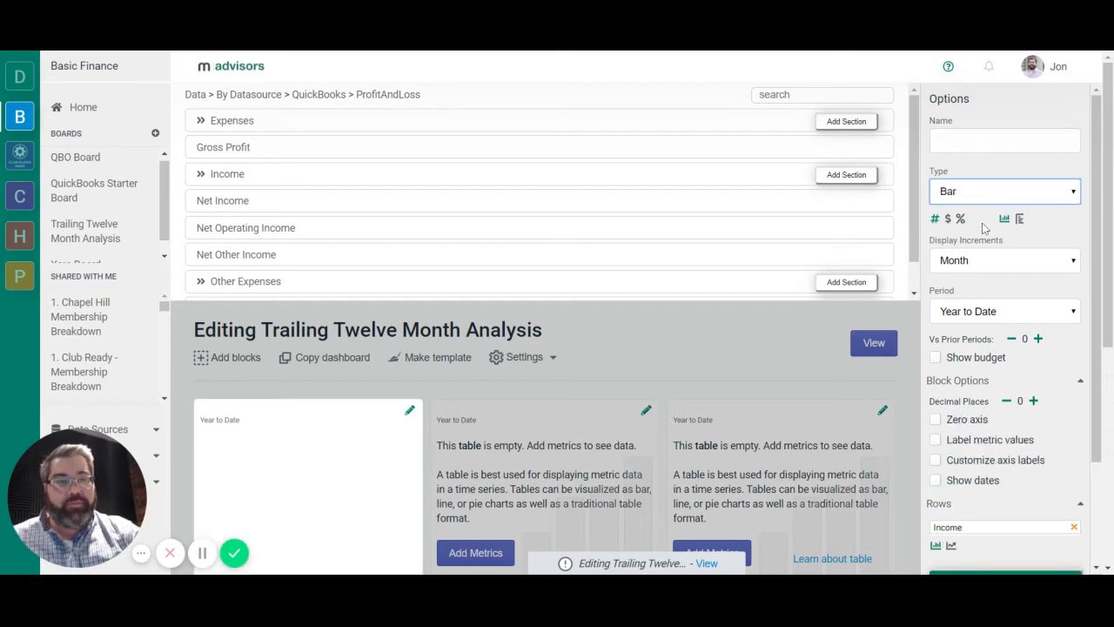
pyautogui.click(994, 261)
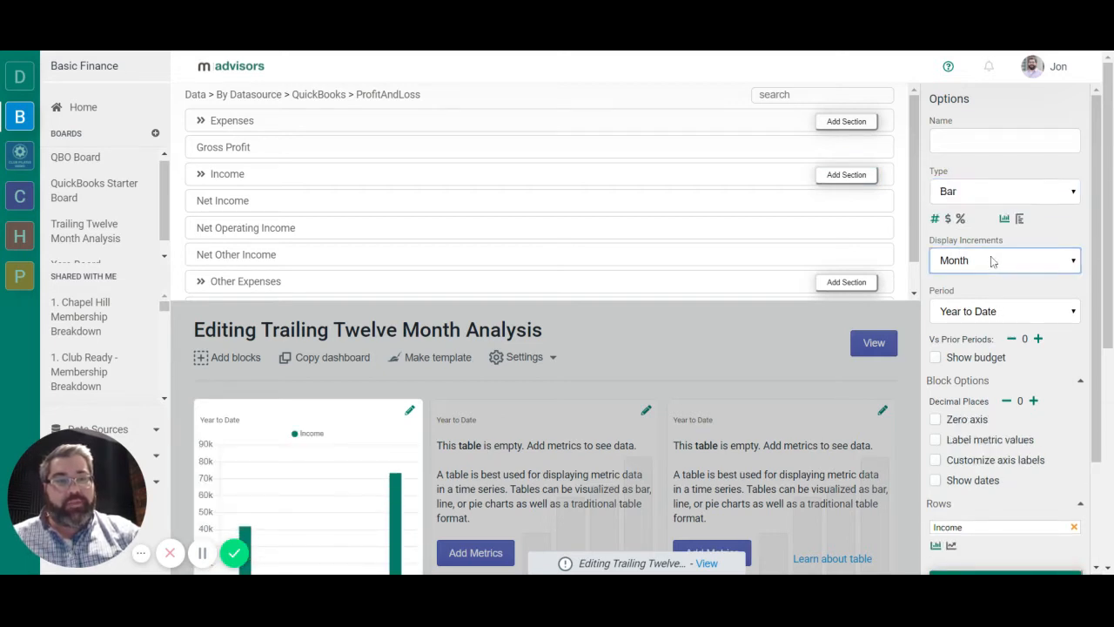
pyautogui.click(989, 280)
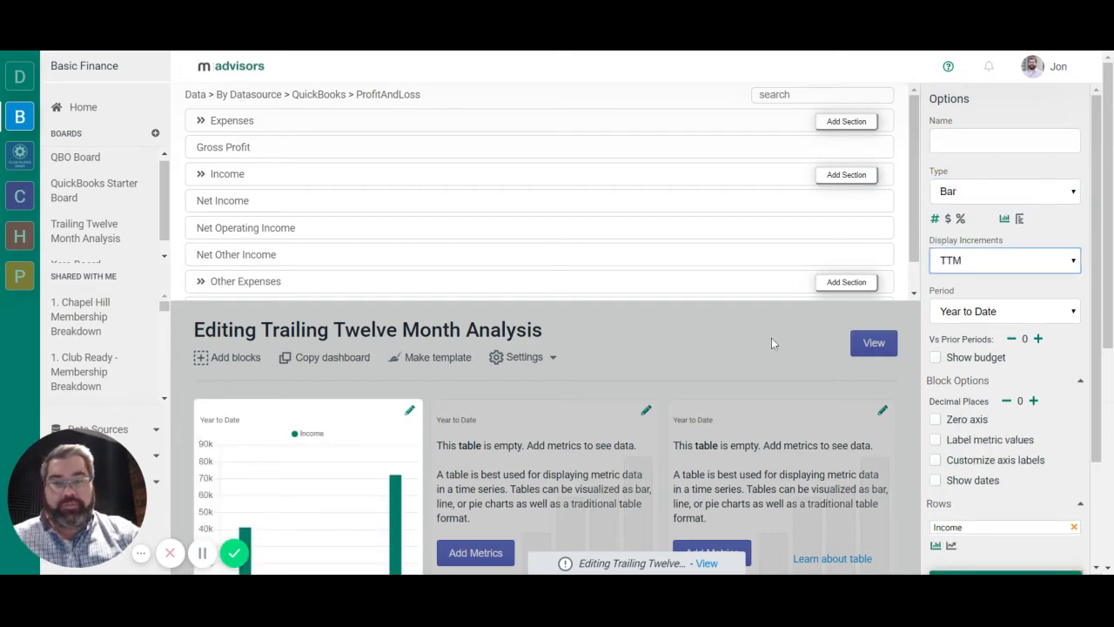
pyautogui.scroll(-2, 766, 327)
pyautogui.scroll(1, 769, 326)
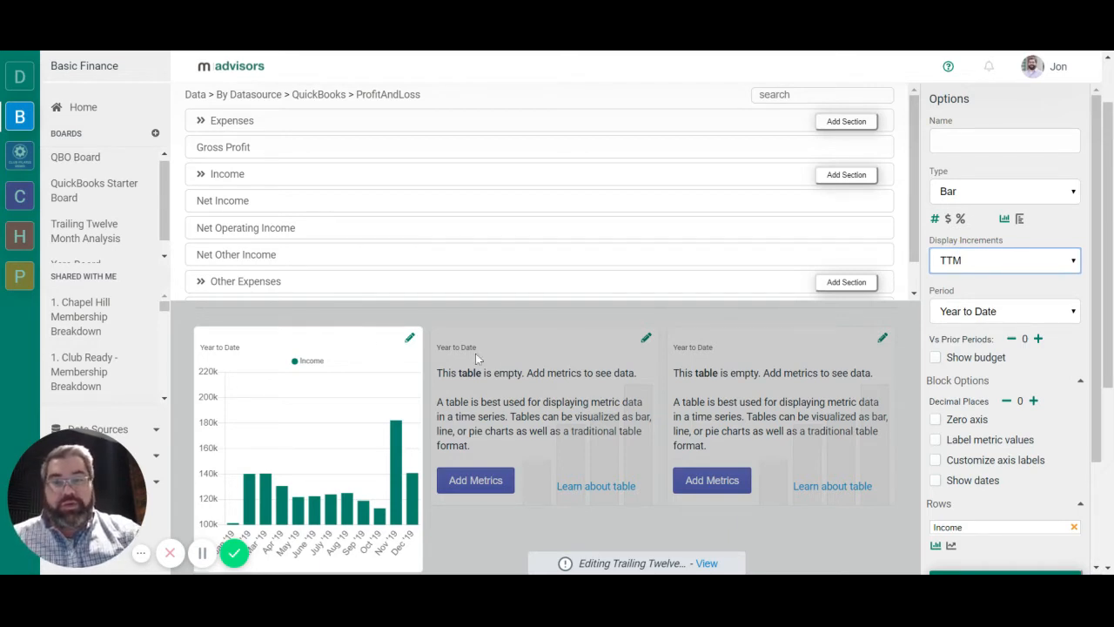
pyautogui.click(936, 421)
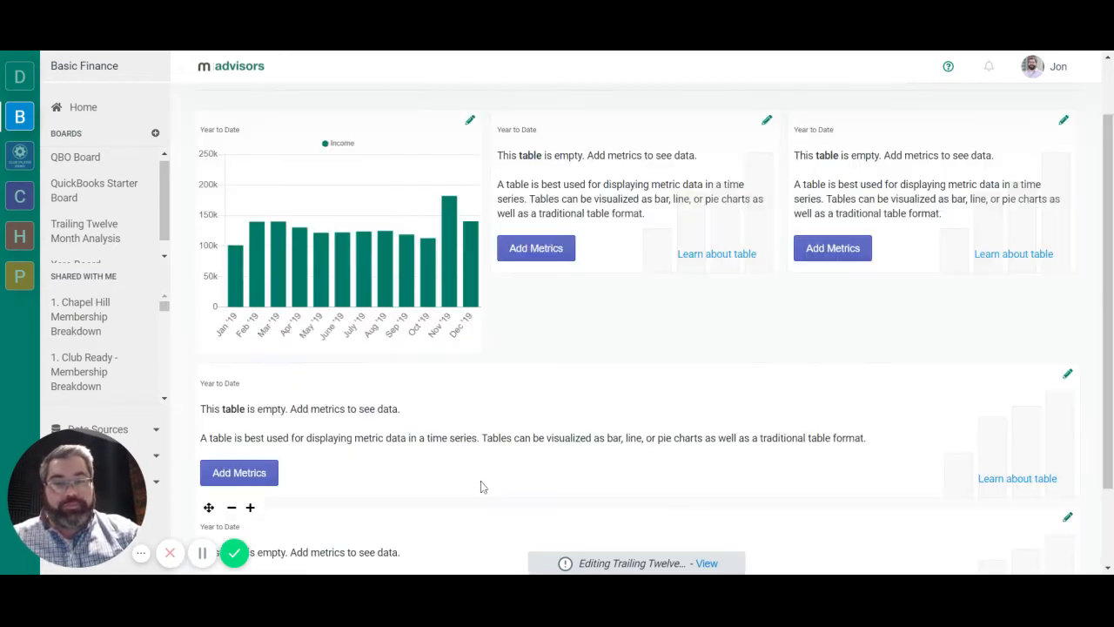
# Add the Expenses section from the QuickBooks ProfitAndLoss data to the second table block.
pyautogui.click(496, 485)
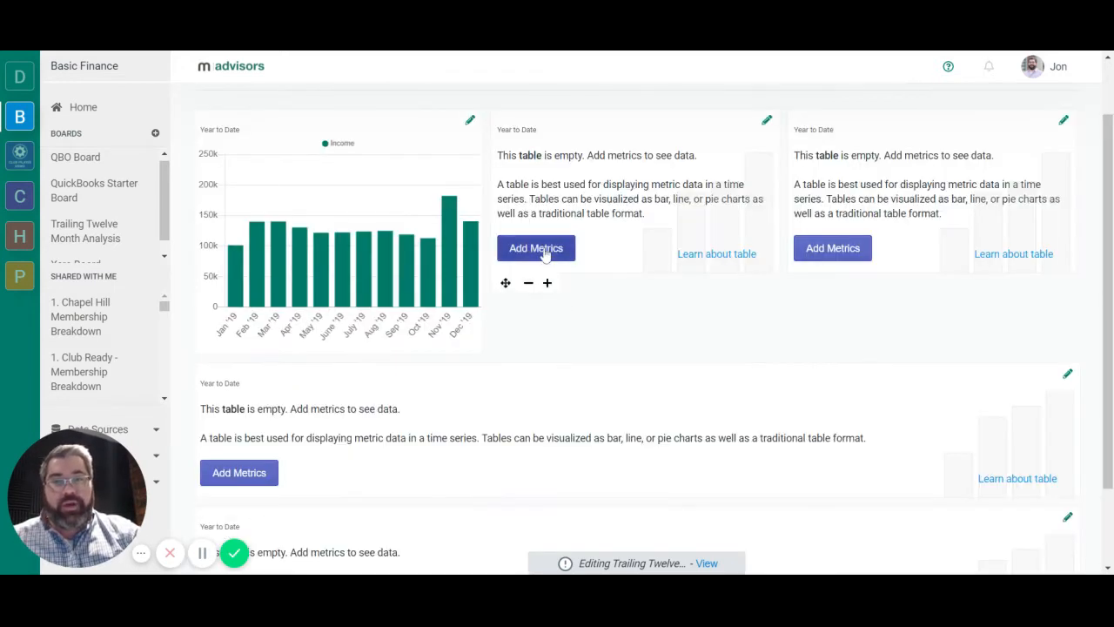
pyautogui.click(543, 250)
pyautogui.click(287, 140)
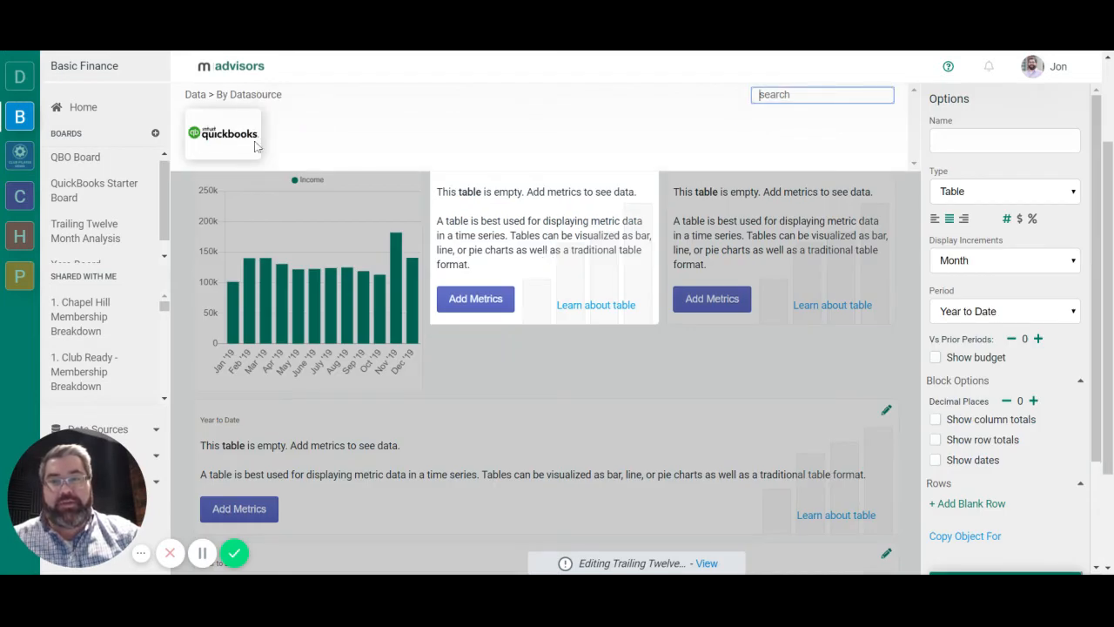
pyautogui.click(245, 145)
pyautogui.scroll(-2, 406, 174)
pyautogui.click(314, 250)
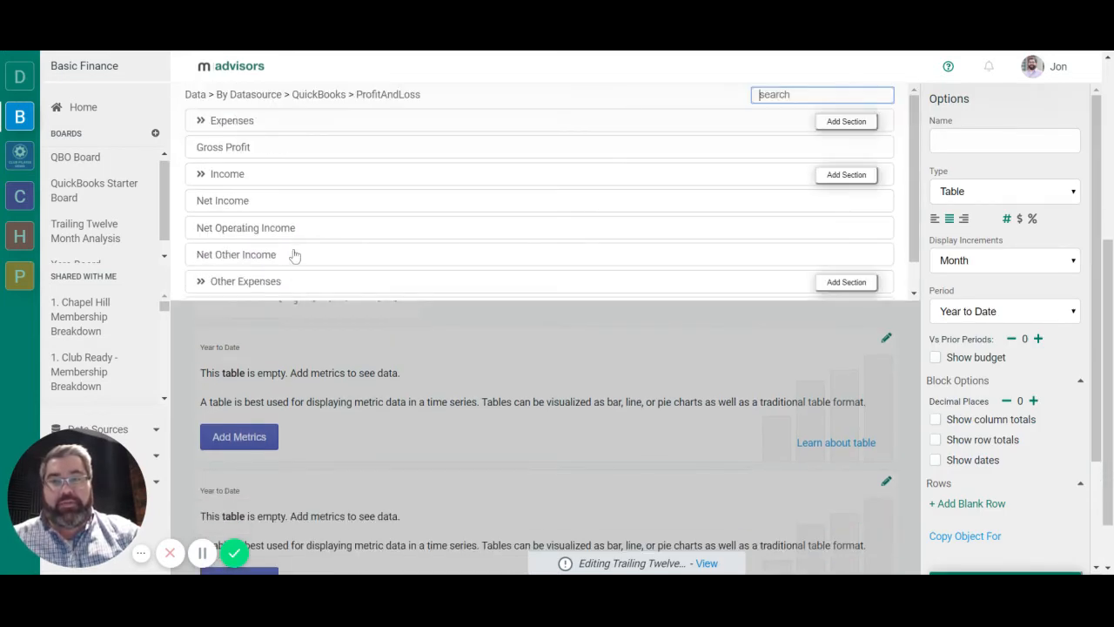
pyautogui.click(846, 124)
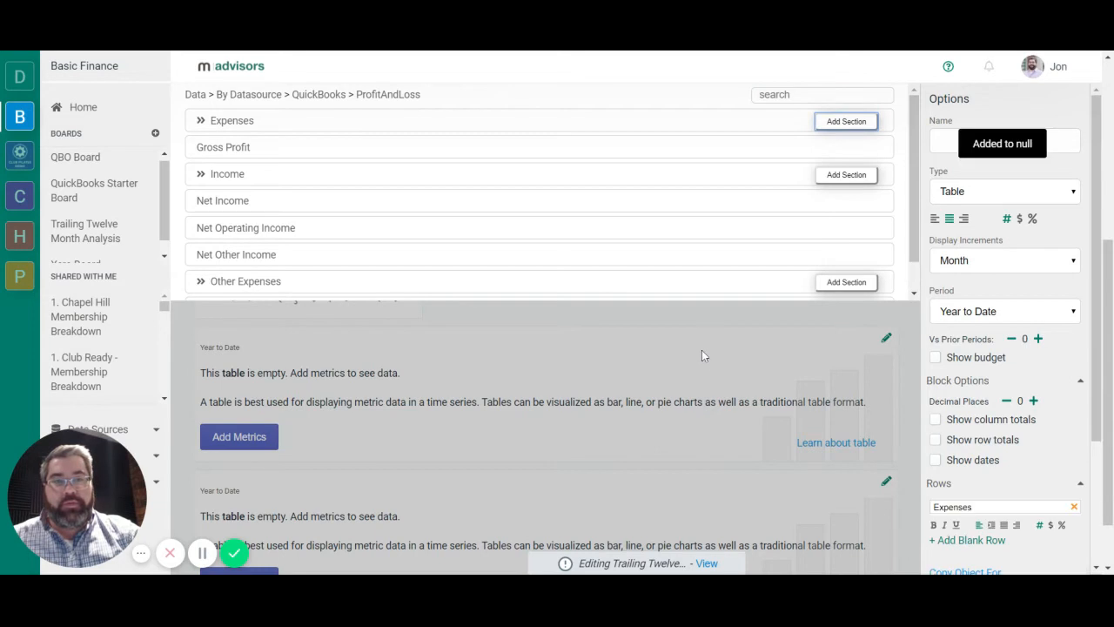
# Show the Expenses block as a Bar chart with TTM display increments and a zero axis.
pyautogui.click(1006, 194)
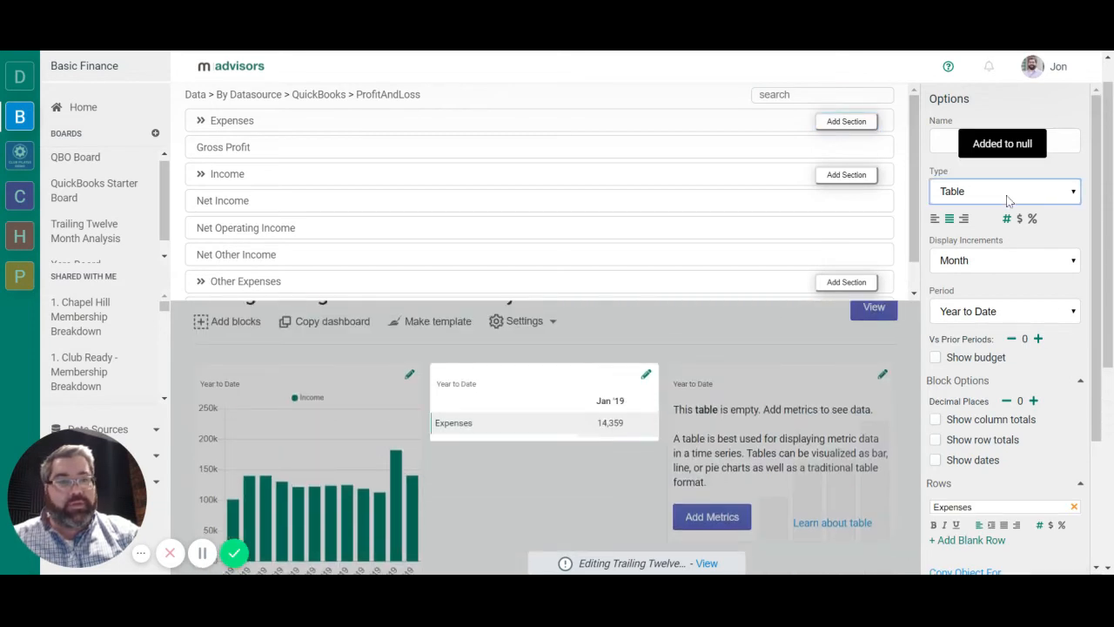
pyautogui.click(988, 261)
pyautogui.click(987, 261)
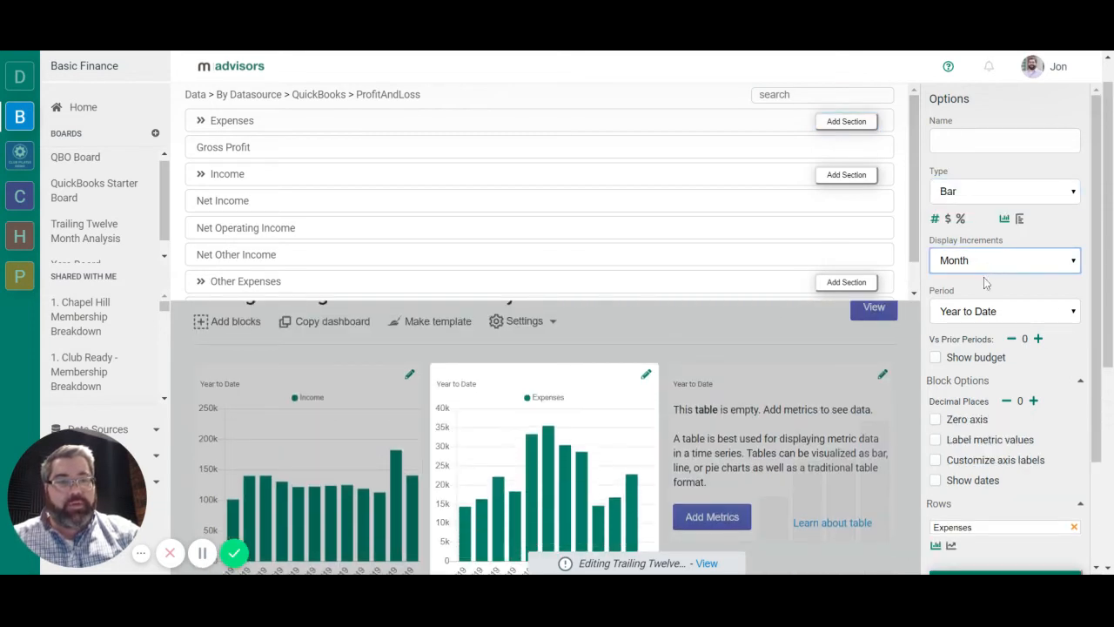
pyautogui.click(986, 283)
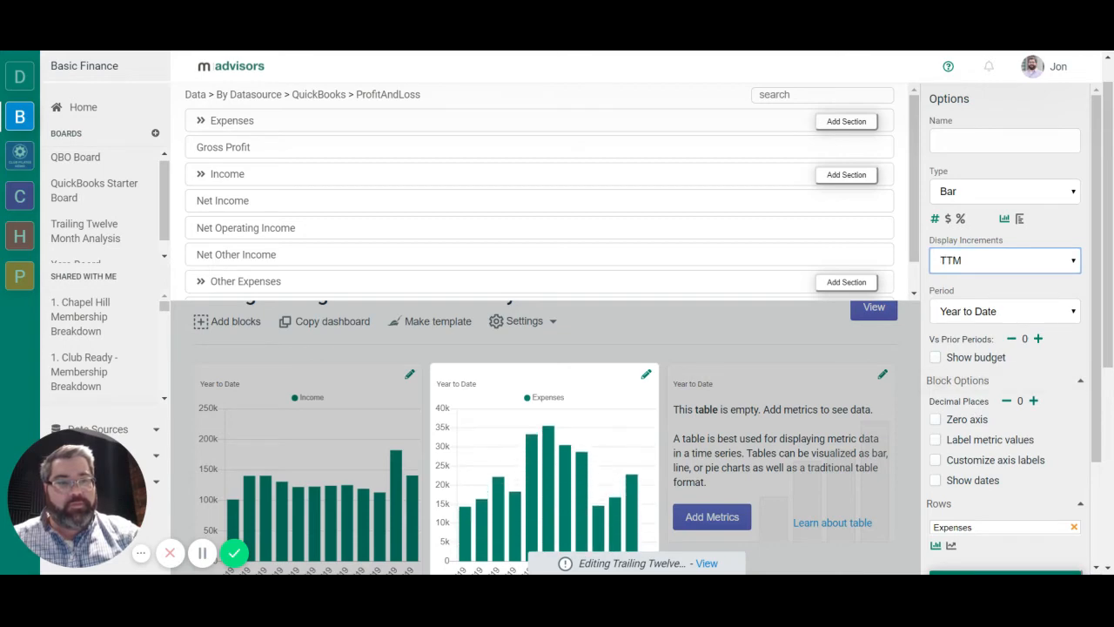
pyautogui.click(935, 420)
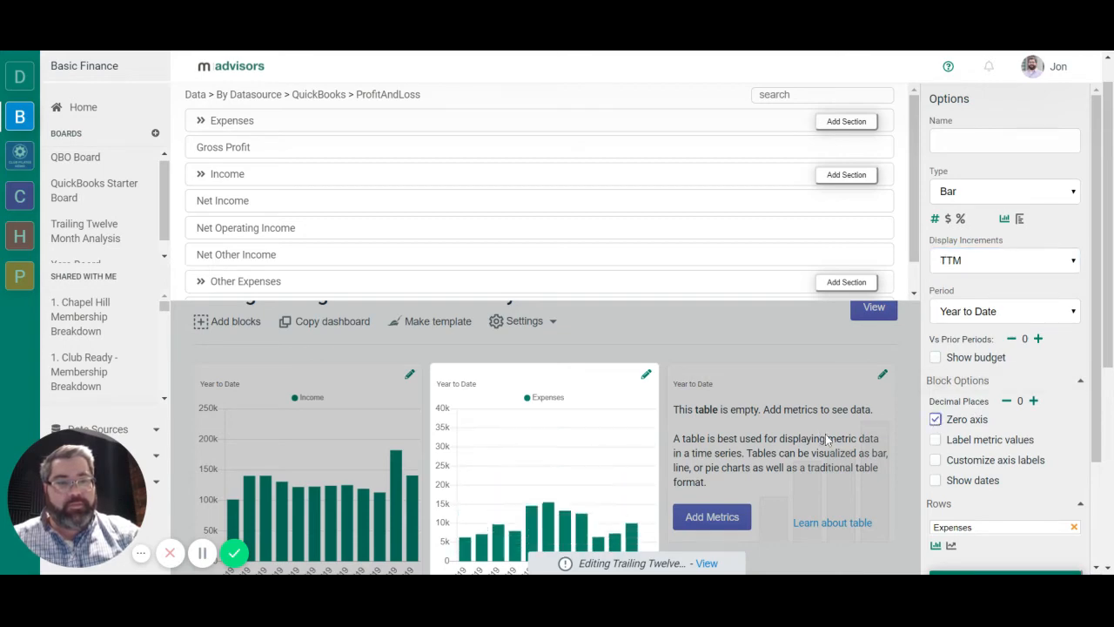
# Add the Net Income metric from the QuickBooks ProfitAndLoss data to the third table block.
pyautogui.click(887, 380)
pyautogui.click(841, 289)
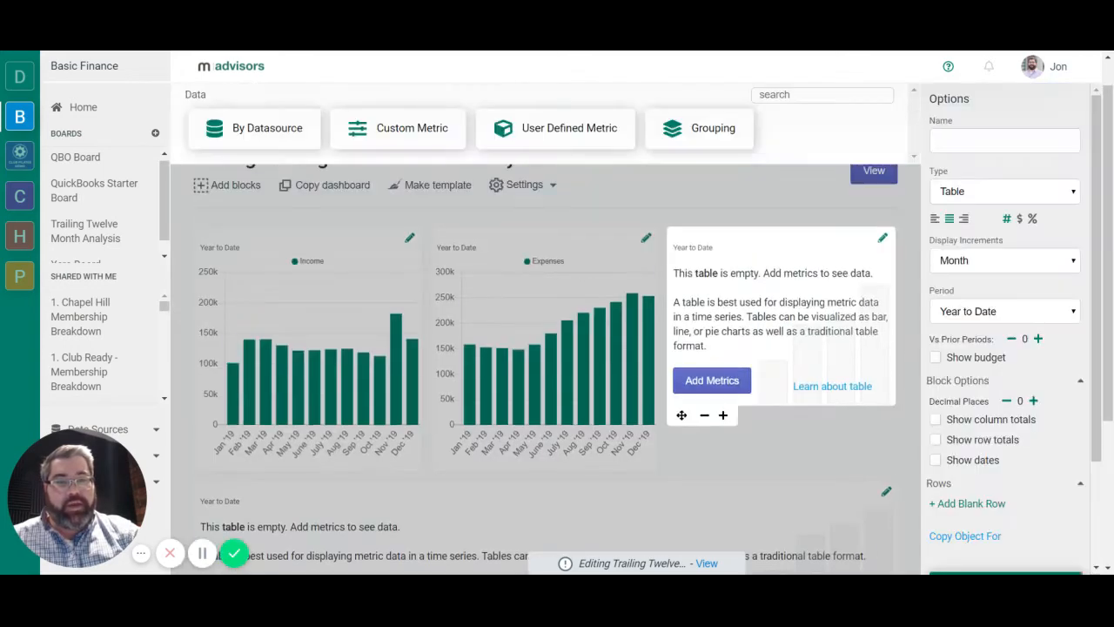
pyautogui.click(261, 135)
pyautogui.click(253, 135)
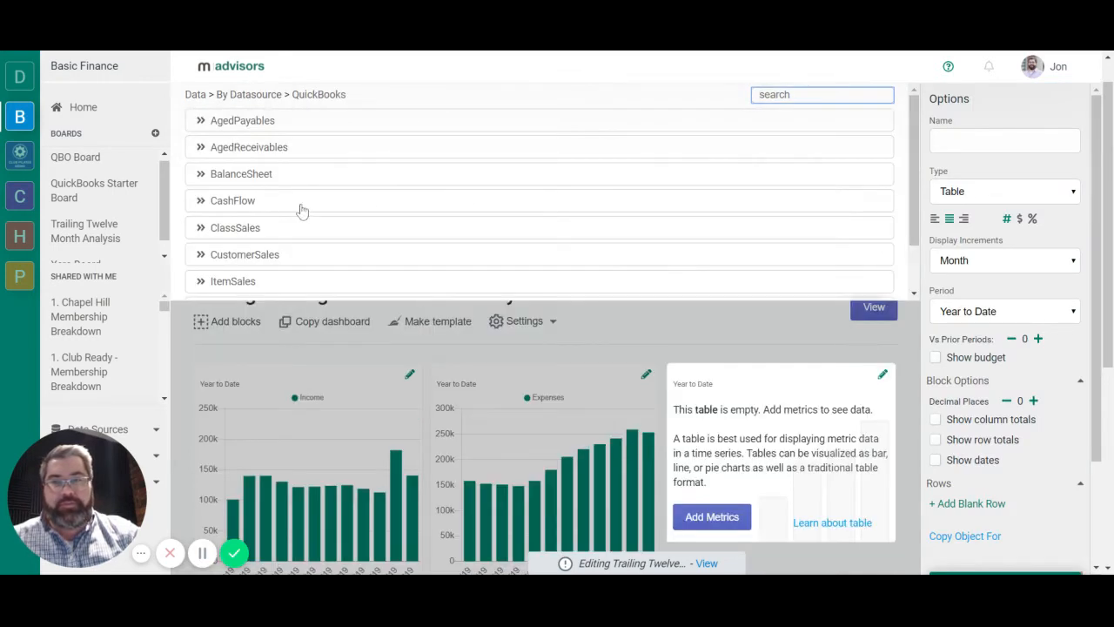
pyautogui.scroll(-2, 287, 226)
pyautogui.click(270, 247)
pyautogui.click(226, 207)
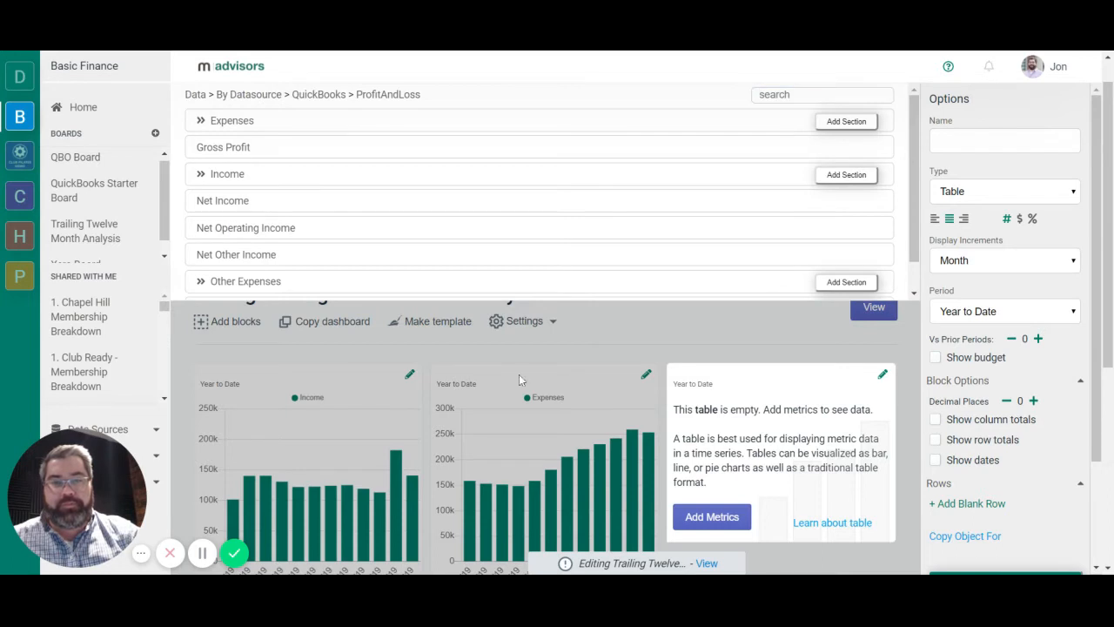
# Show the Net Income block as a Bar chart with TTM display increments and finish editing it.
pyautogui.click(980, 200)
pyautogui.click(977, 206)
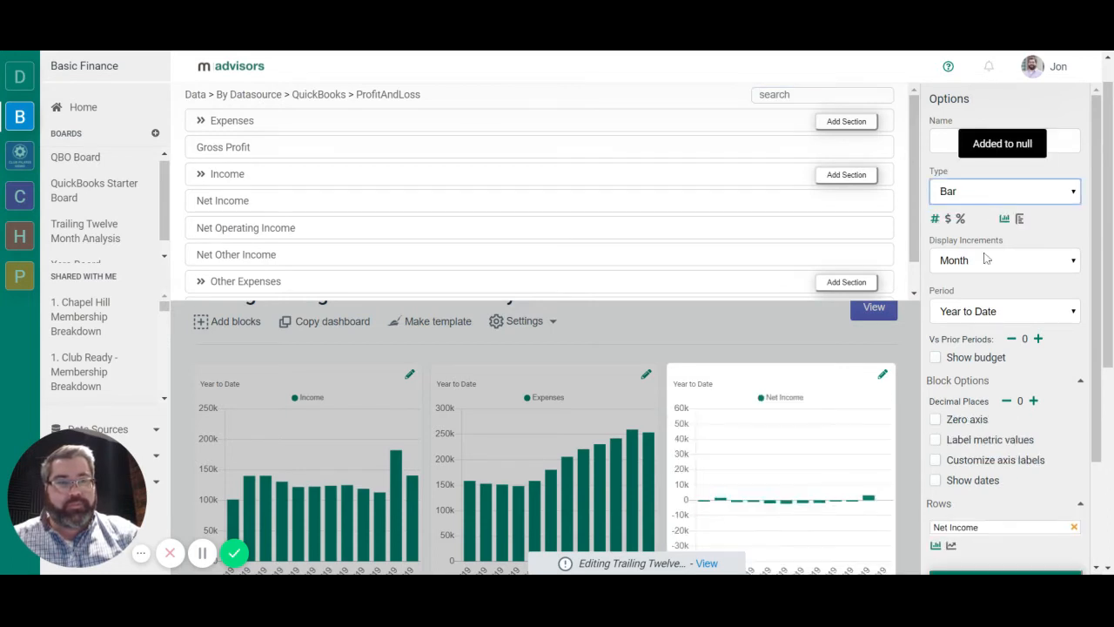
pyautogui.click(981, 268)
pyautogui.click(984, 403)
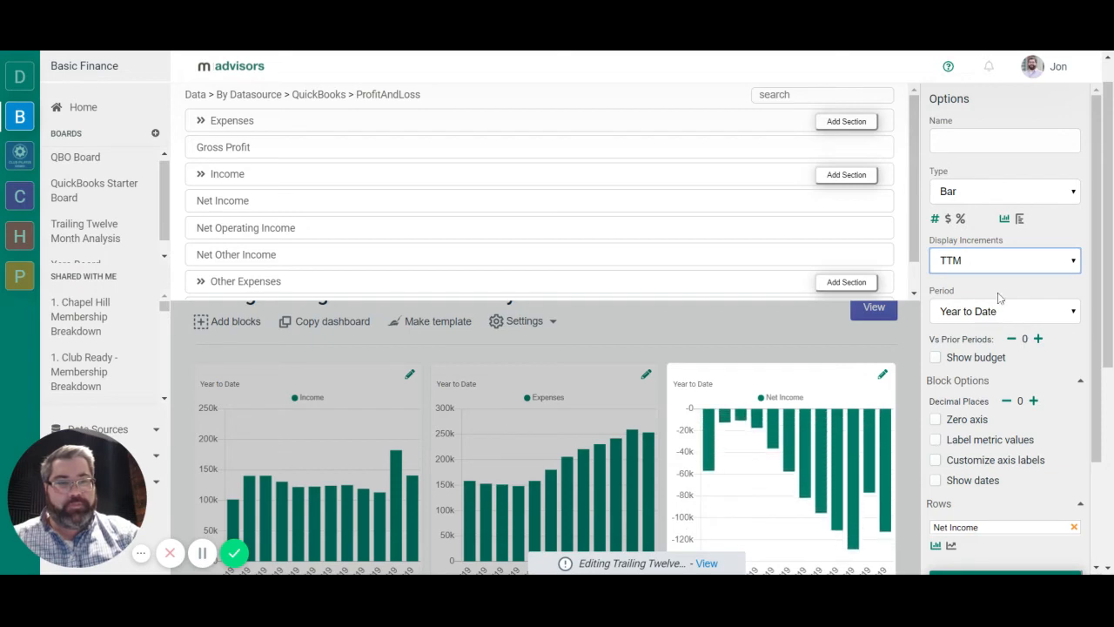
pyautogui.click(769, 320)
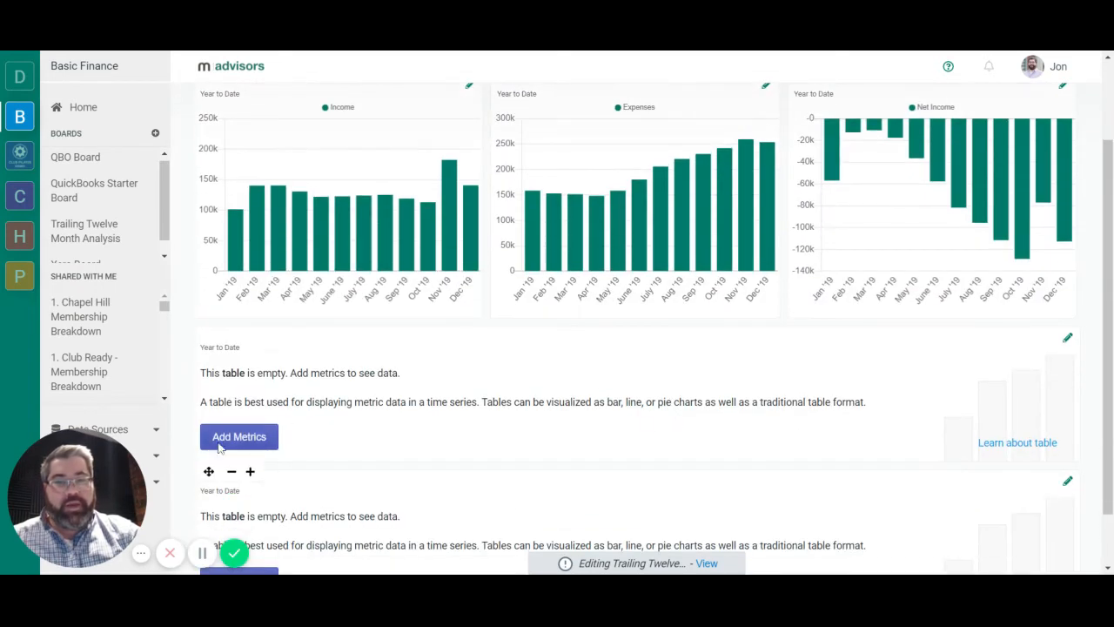
# Add the Income and Expenses sections and the Net Income metric from QuickBooks ProfitAndLoss to the first full-width table block.
pyautogui.click(238, 438)
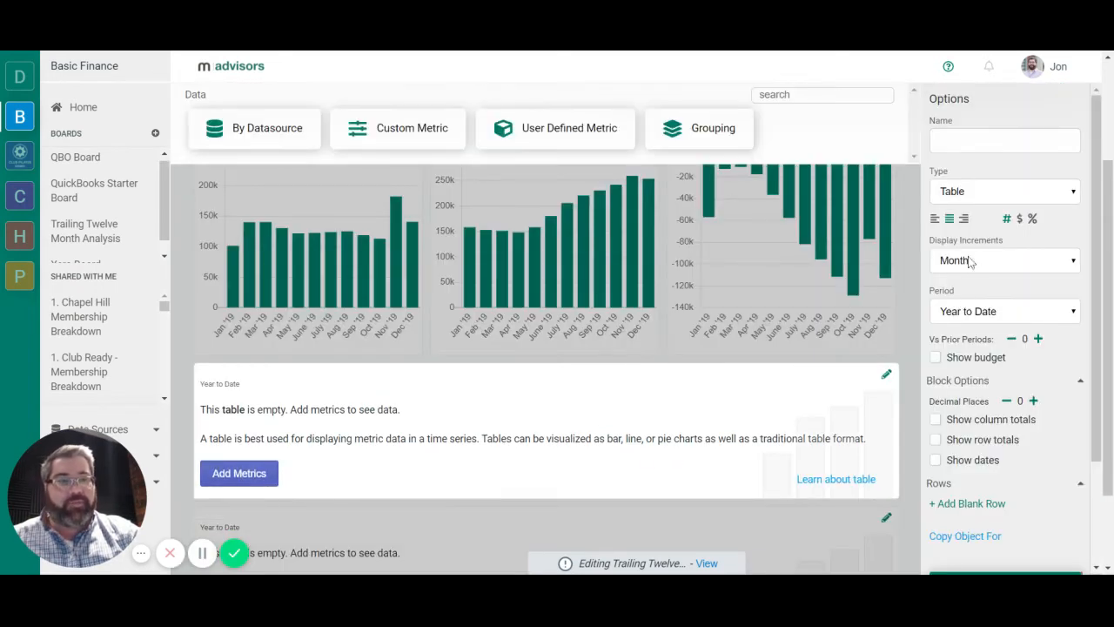
pyautogui.click(218, 140)
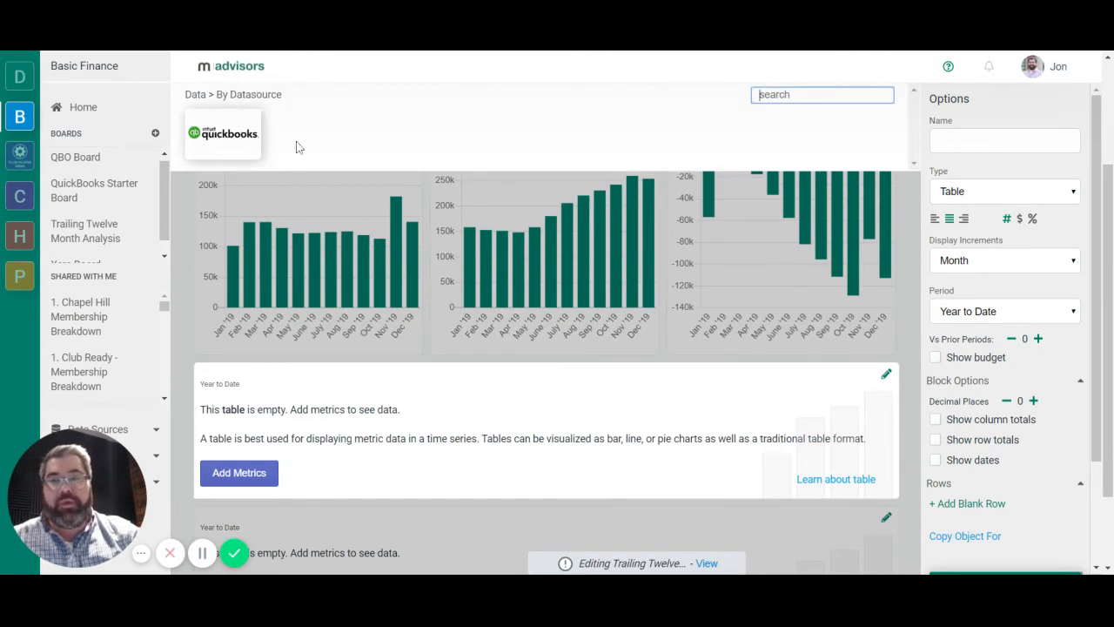
pyautogui.click(220, 139)
pyautogui.scroll(-2, 301, 174)
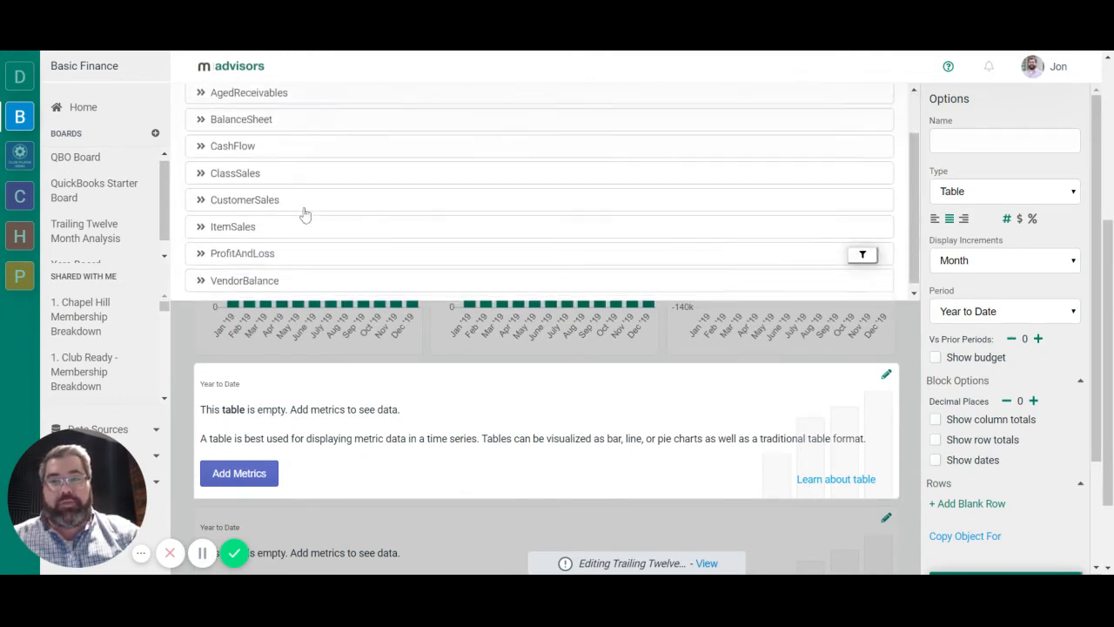
pyautogui.click(277, 249)
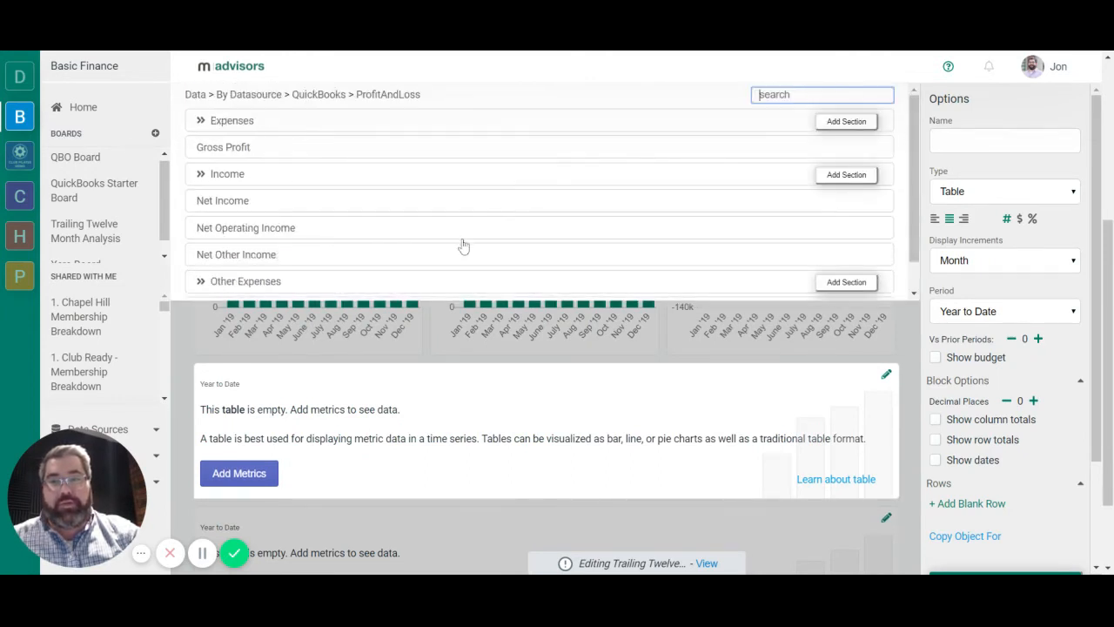
pyautogui.click(845, 177)
pyautogui.click(844, 122)
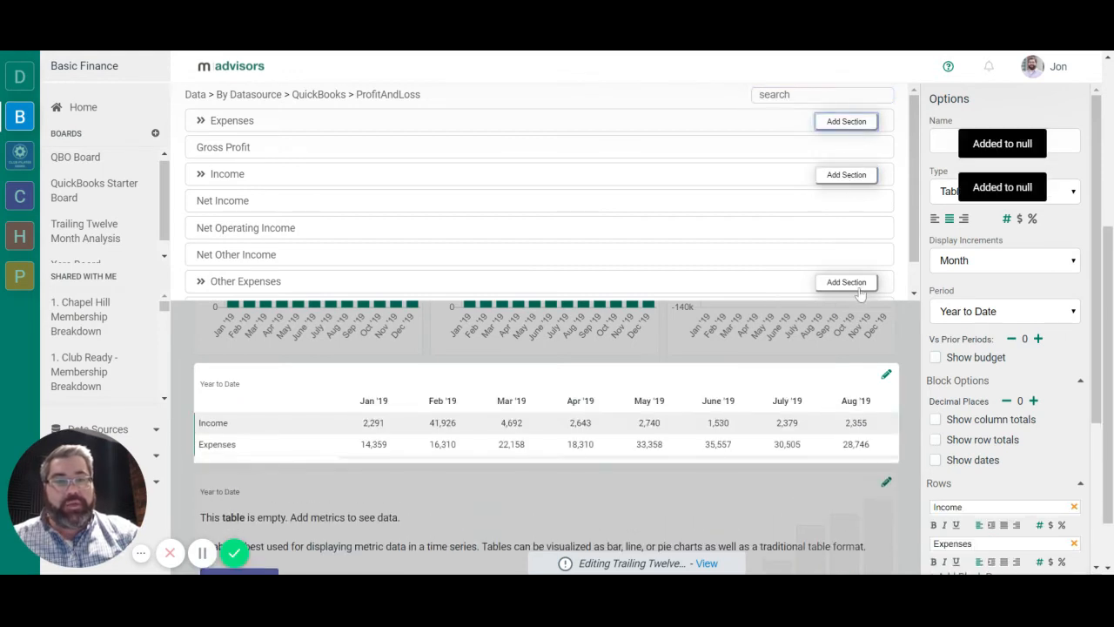
pyautogui.click(263, 205)
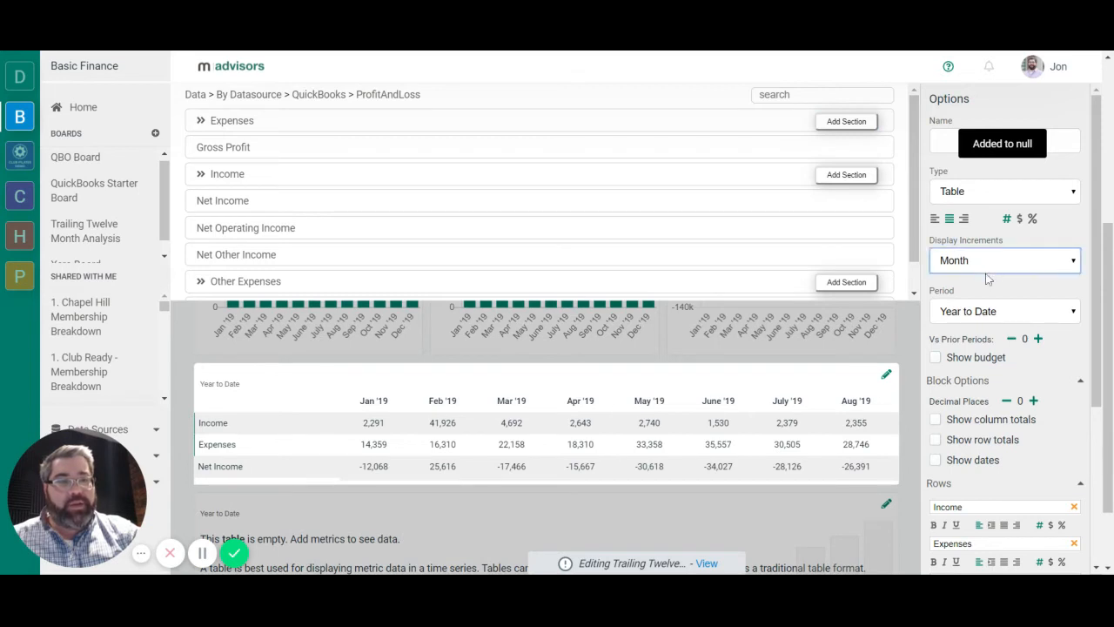
# Set the first full-width table to TTM display increments and the Year to last Month period, and finish editing it.
pyautogui.click(985, 401)
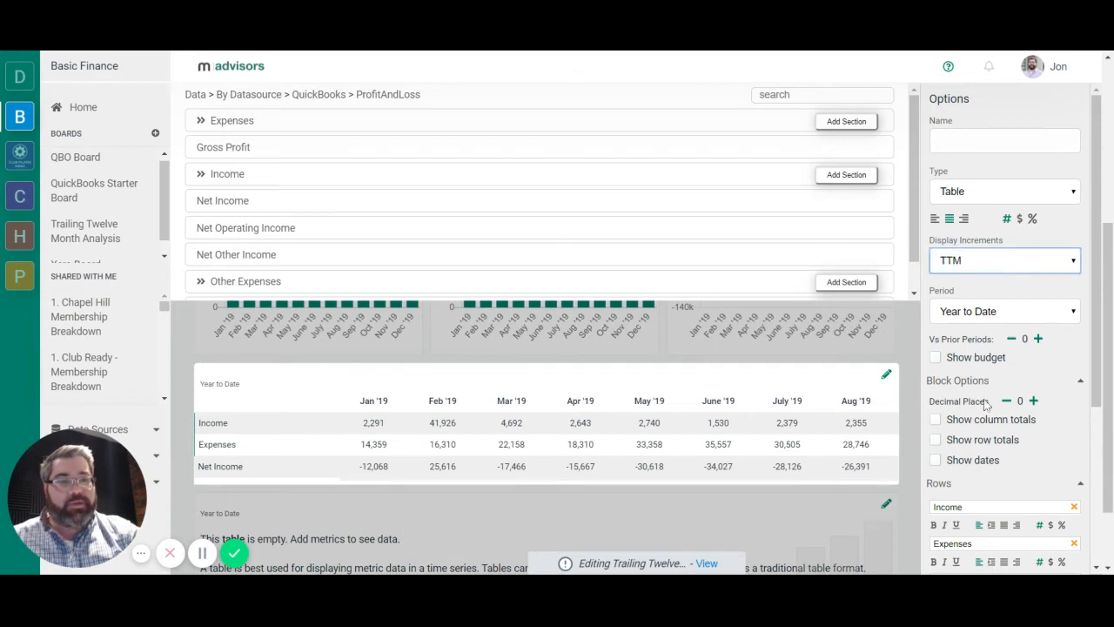
pyautogui.click(1040, 311)
pyautogui.click(1029, 106)
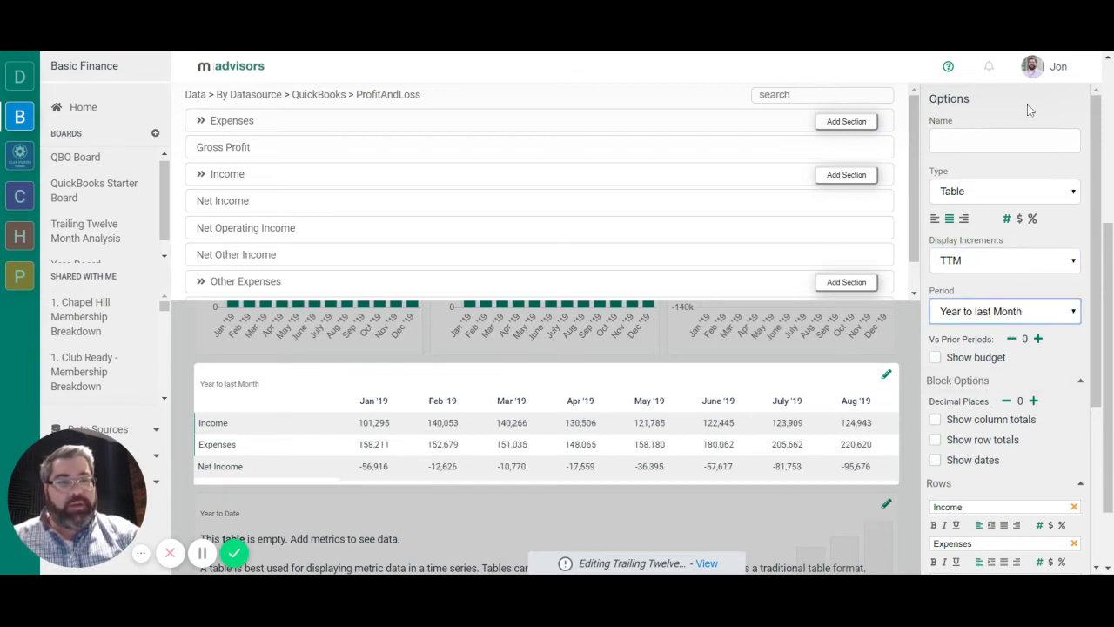
pyautogui.click(831, 347)
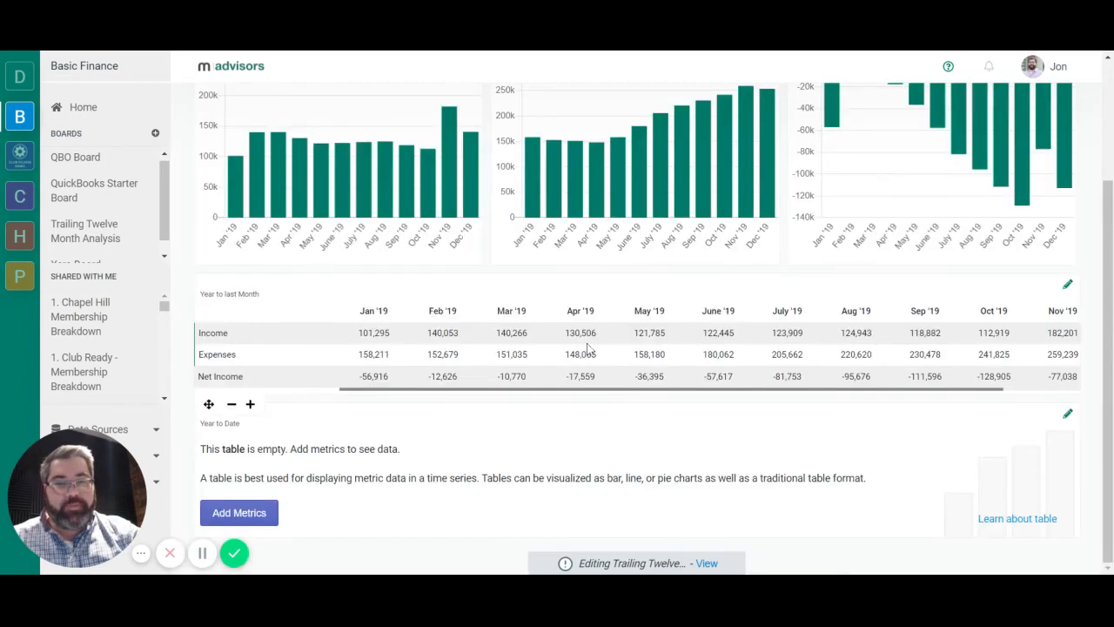
# Examine the trailing twelve month values of individual months in the Income bar chart.
pyautogui.scroll(2, 575, 348)
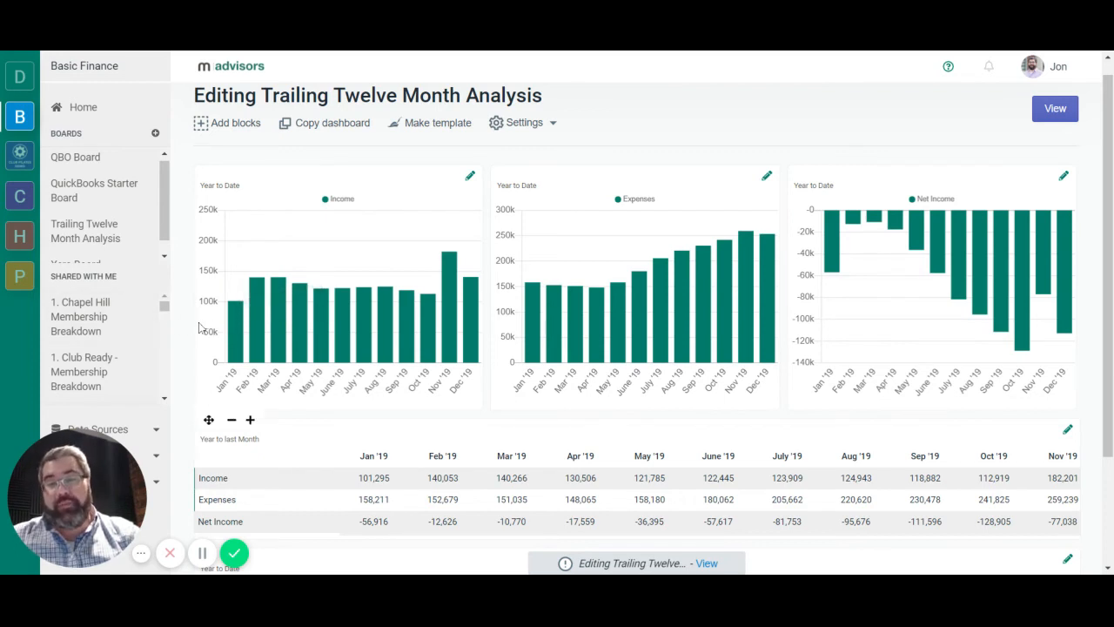
pyautogui.moveTo(234, 325)
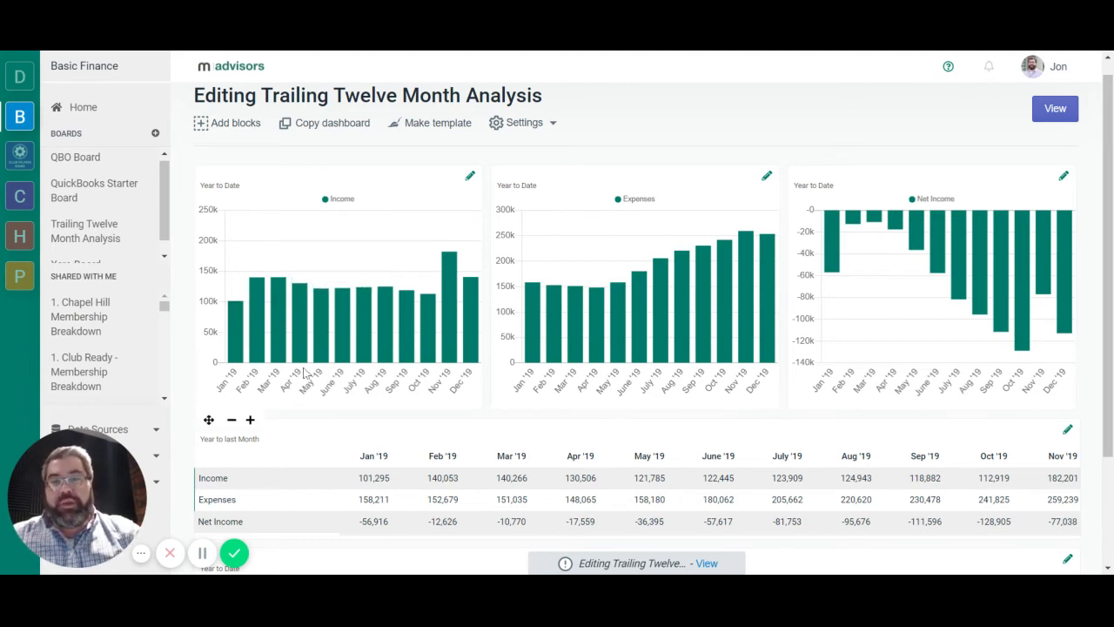
pyautogui.moveTo(281, 289)
pyautogui.moveTo(324, 300)
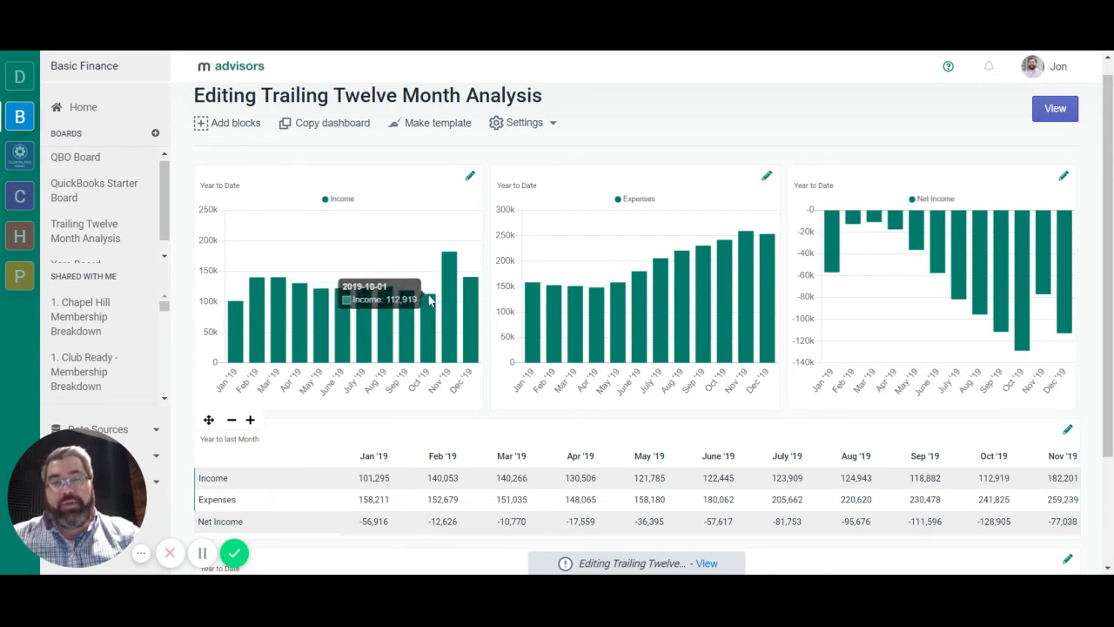
pyautogui.moveTo(454, 264)
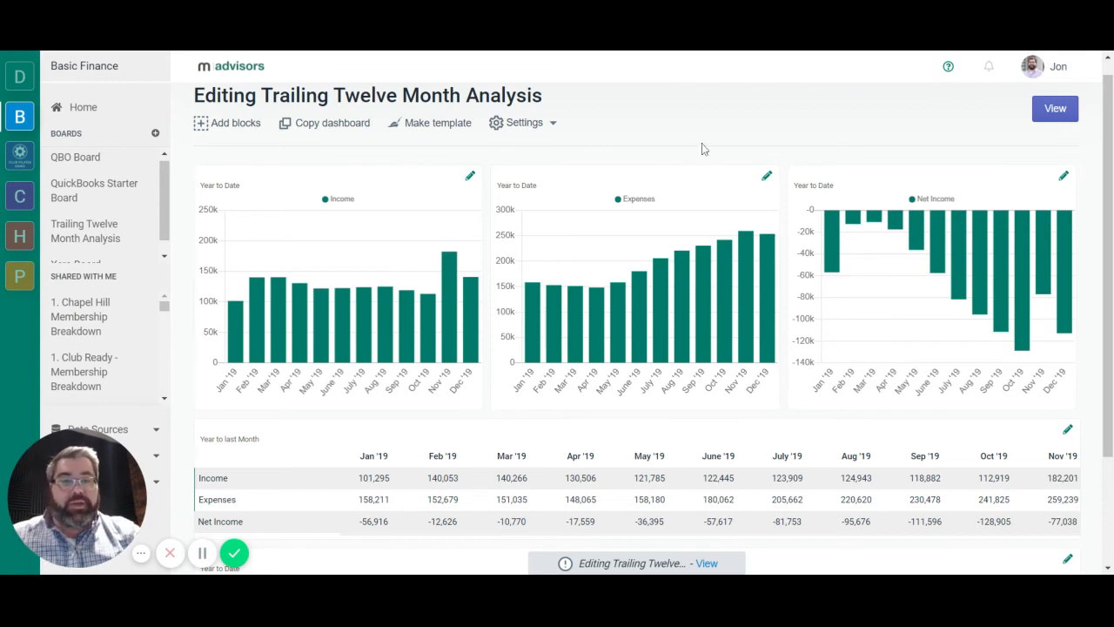
# Add the custom metric Working Capital QBO to the remaining empty full-width table block.
pyautogui.scroll(-2, 701, 148)
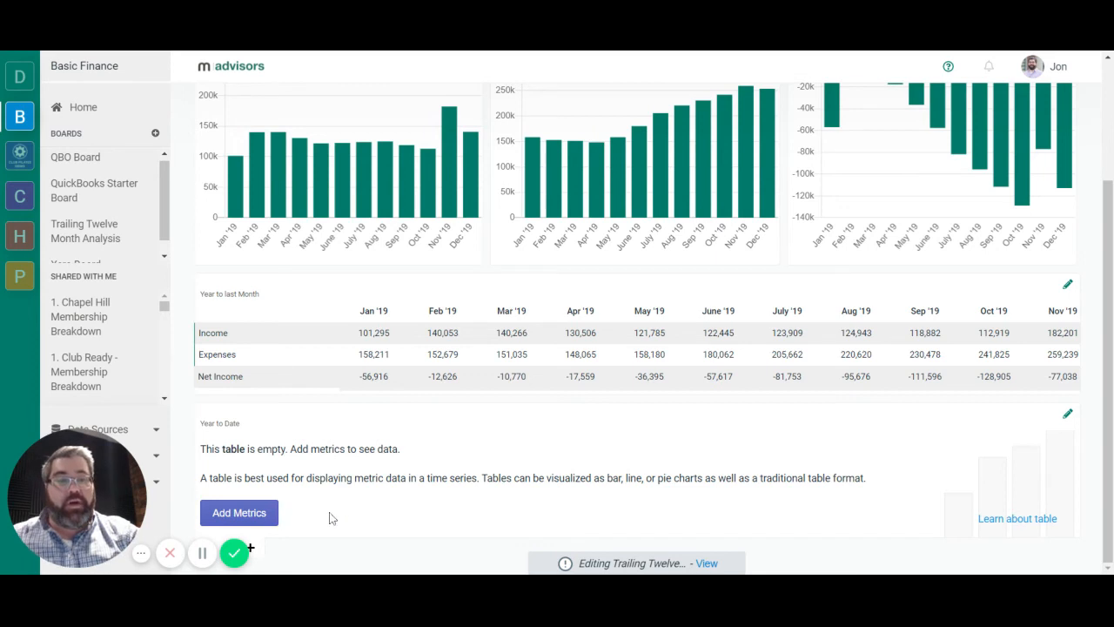
pyautogui.click(270, 514)
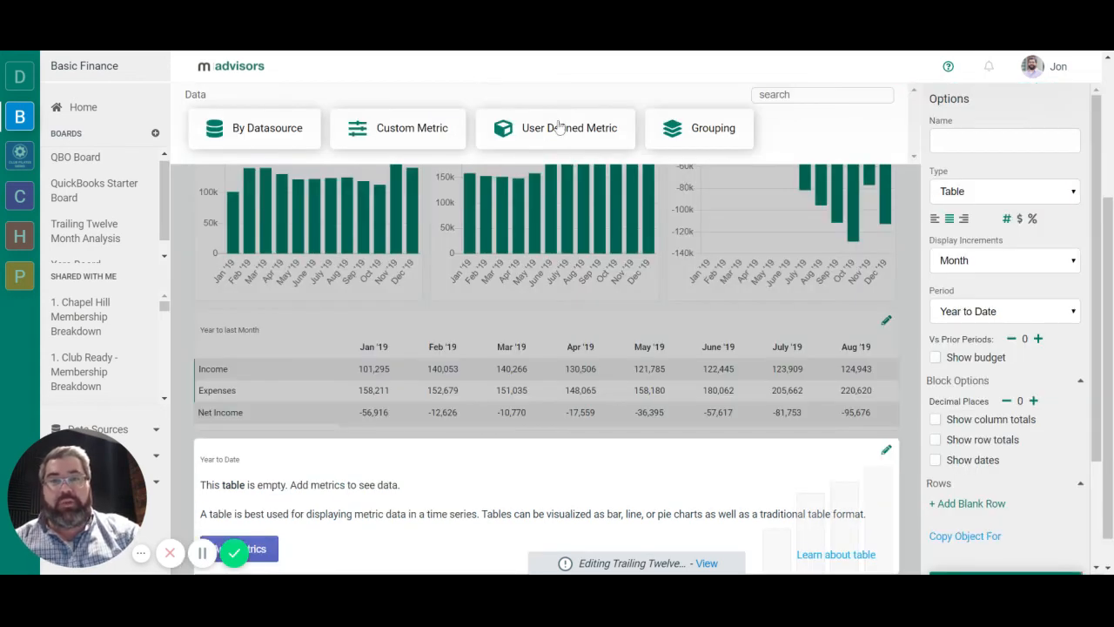
pyautogui.click(423, 138)
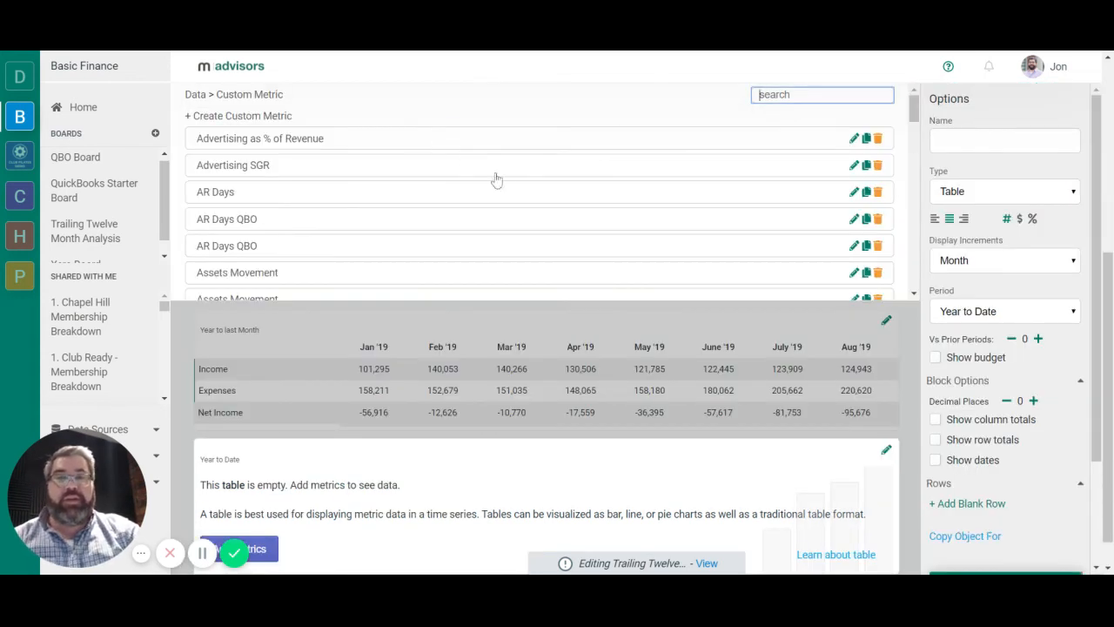
pyautogui.scroll(-15, 496, 179)
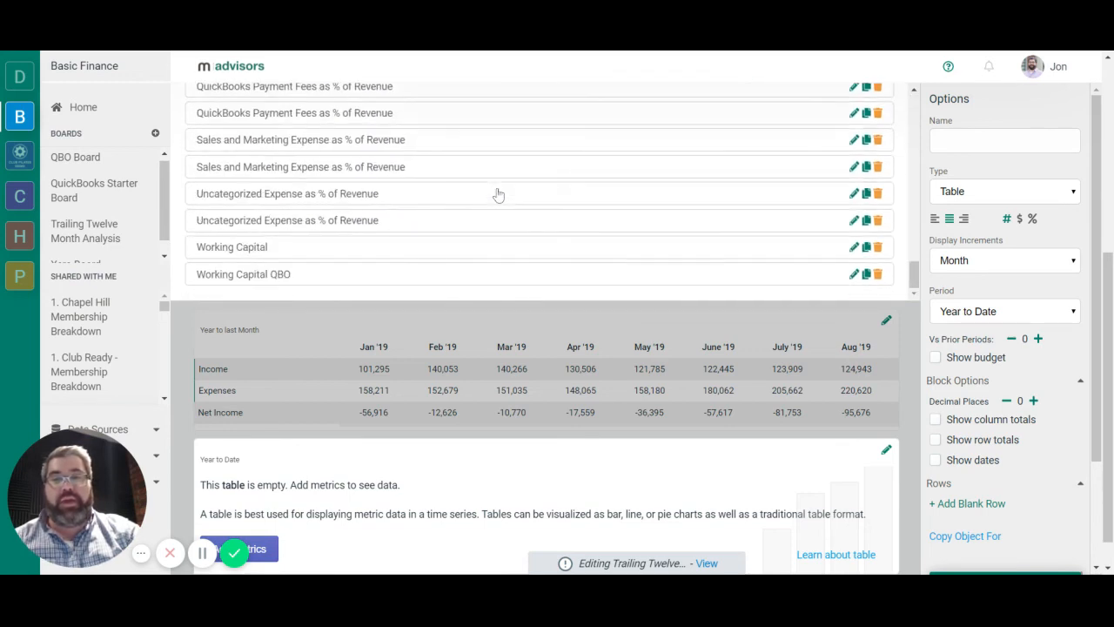
pyautogui.click(245, 276)
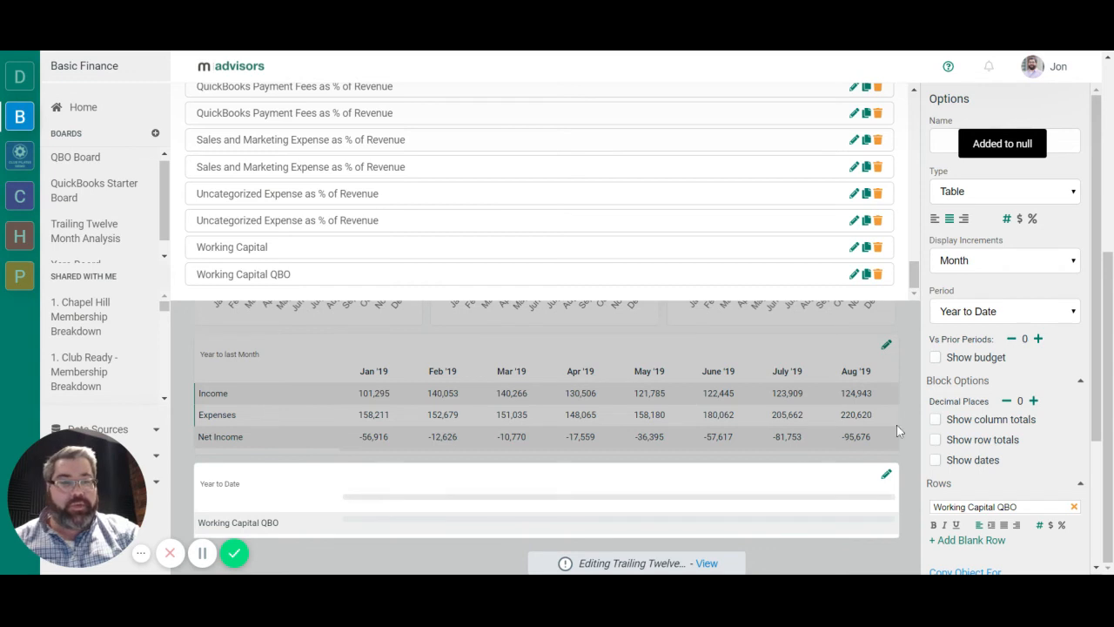
# Show the Working Capital QBO block as a Bar chart with TTM increments, the Year to last Month period and a zero axis.
pyautogui.click(989, 209)
pyautogui.click(1005, 264)
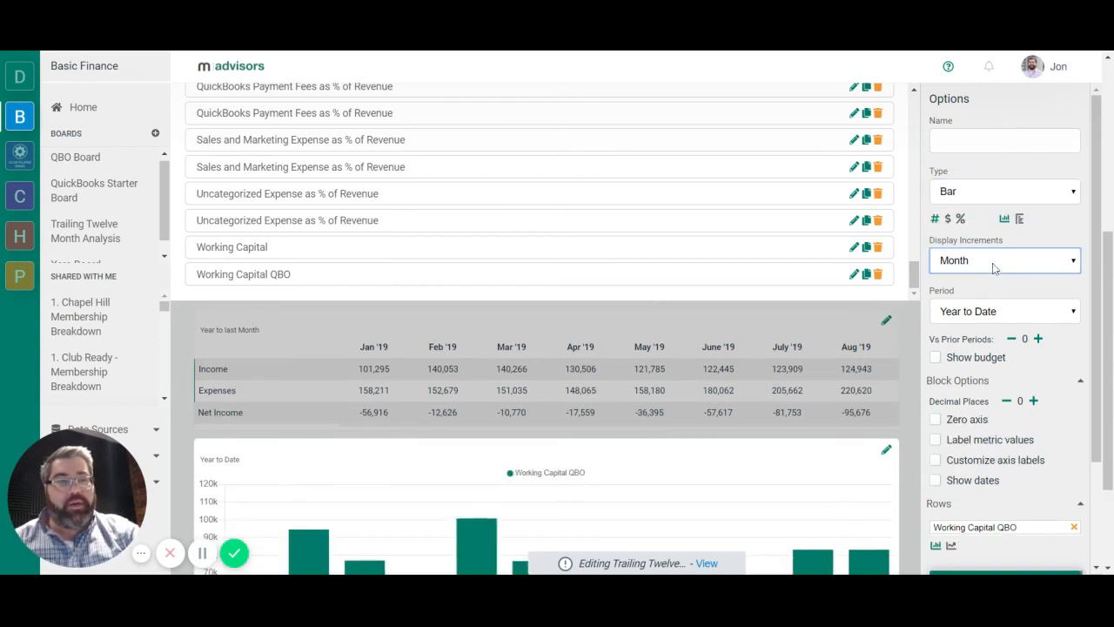
pyautogui.click(957, 419)
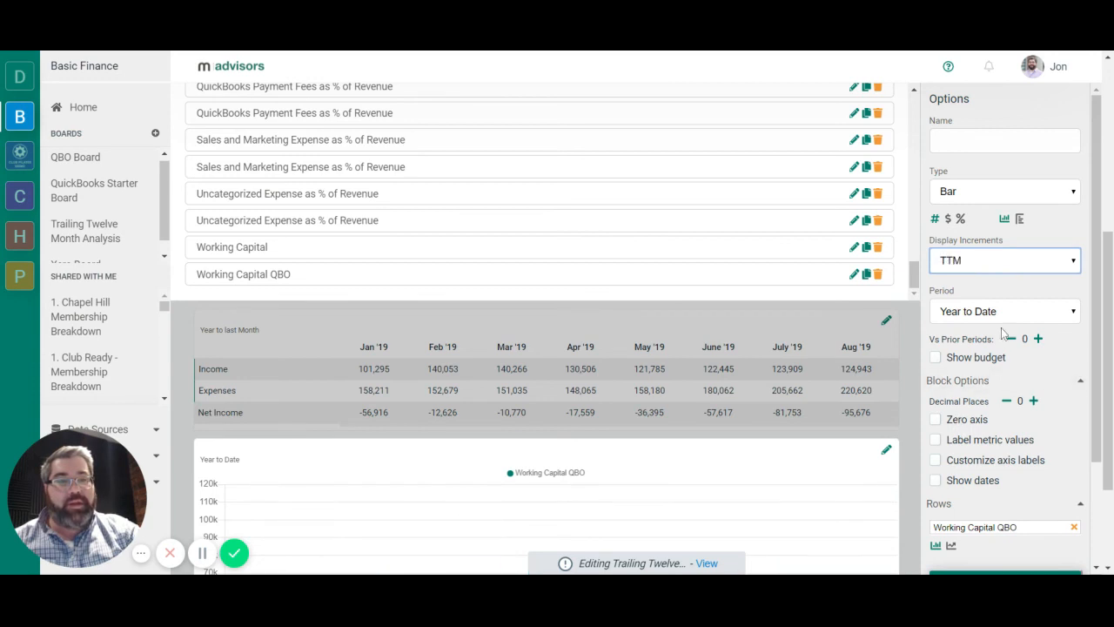
pyautogui.click(1001, 318)
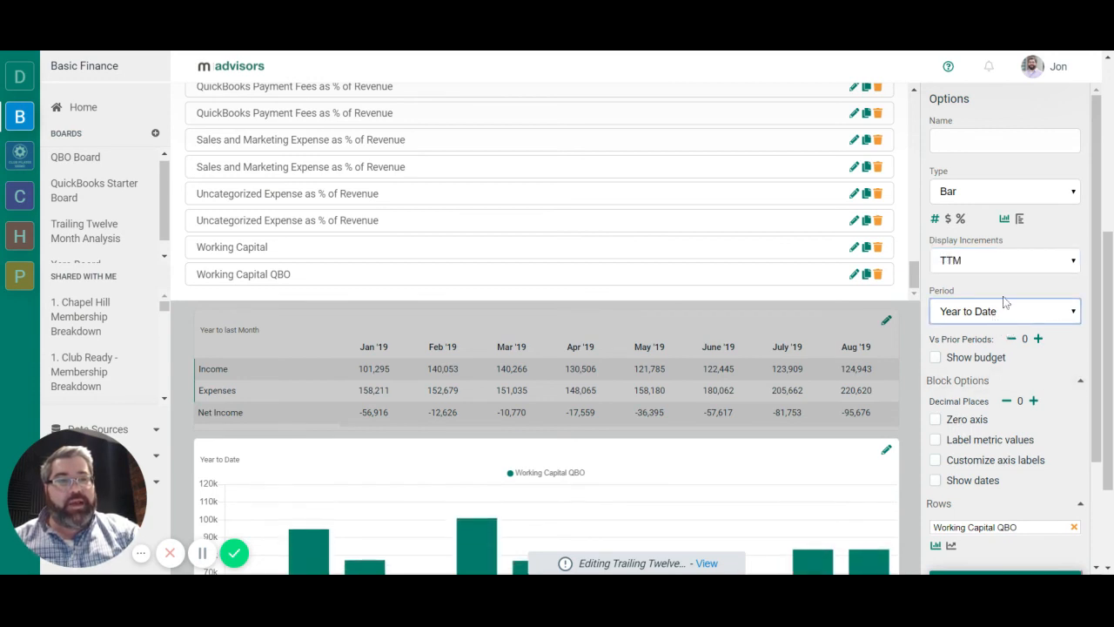
pyautogui.click(1005, 300)
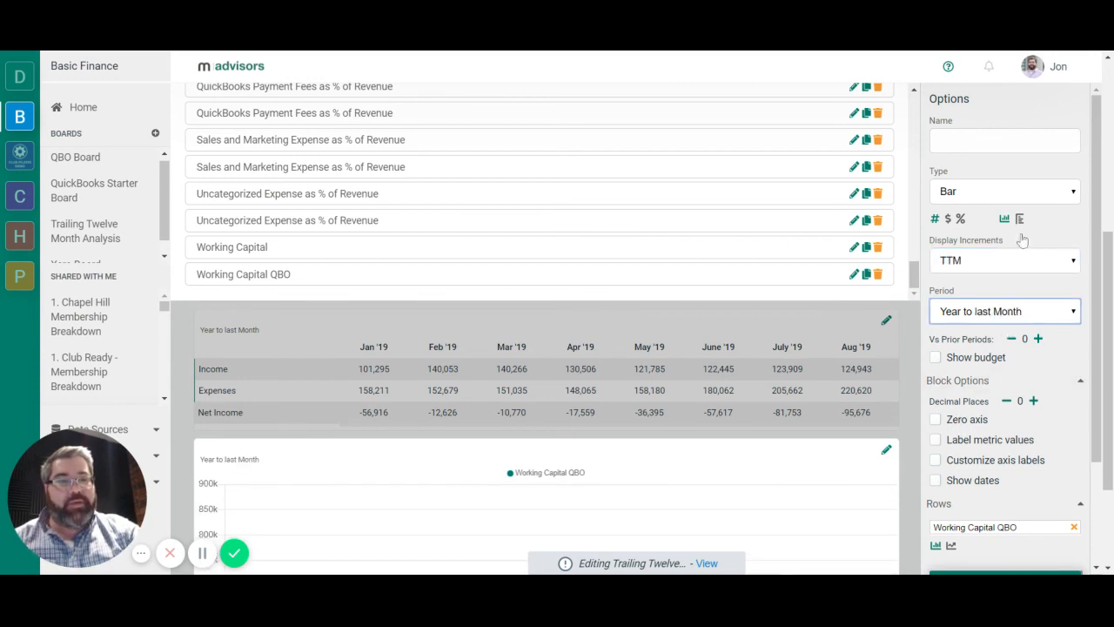
pyautogui.click(936, 418)
pyautogui.scroll(-3, 661, 409)
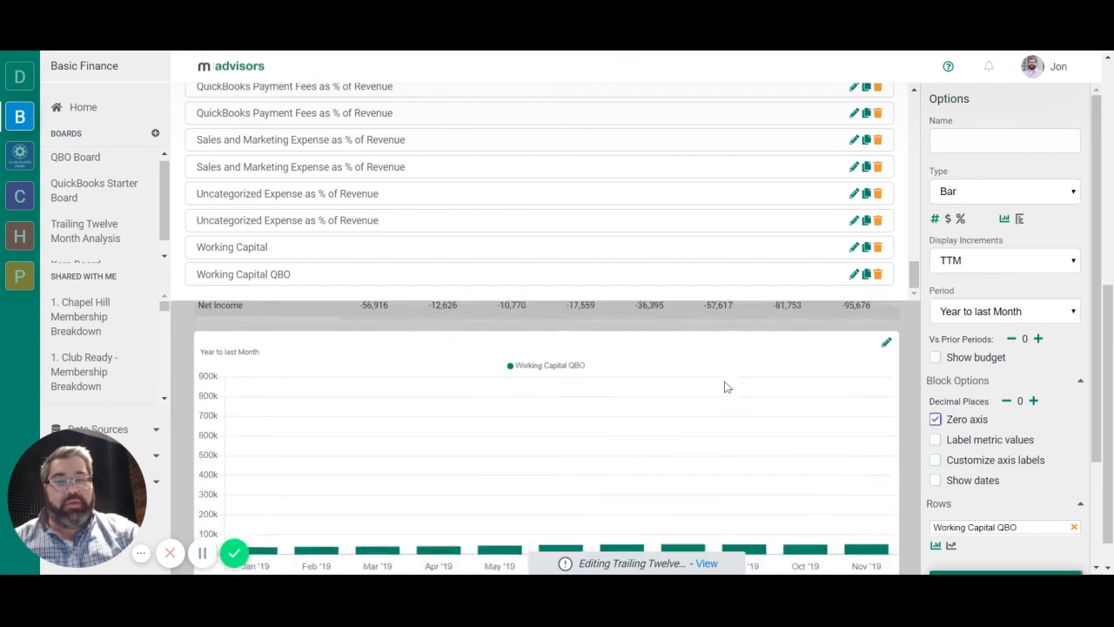